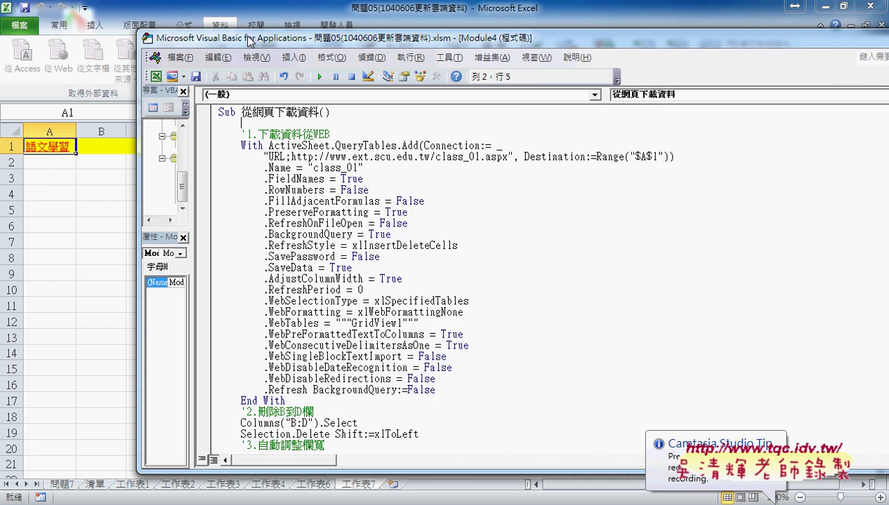
# Select the ActiveSheet.QueryTables.Add call inside the With statement
pyautogui.moveTo(250, 125); pyautogui.dragTo(125, 131)
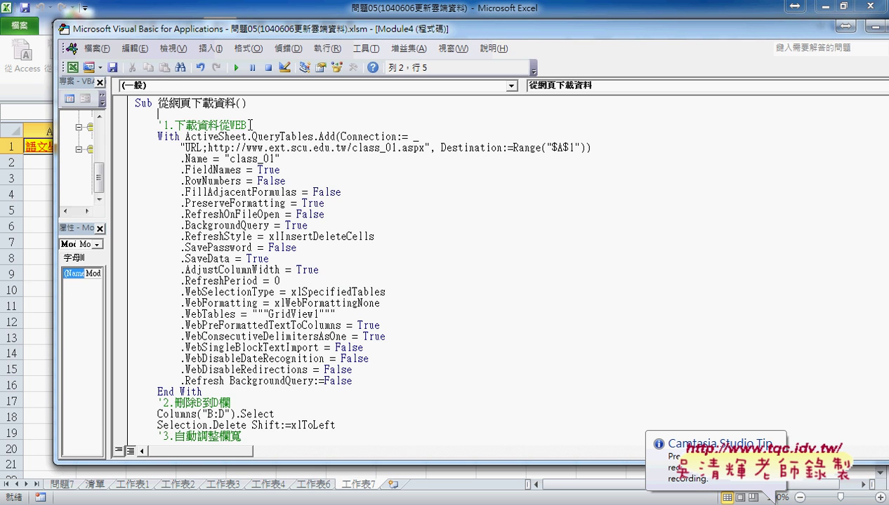
pyautogui.click(162, 136)
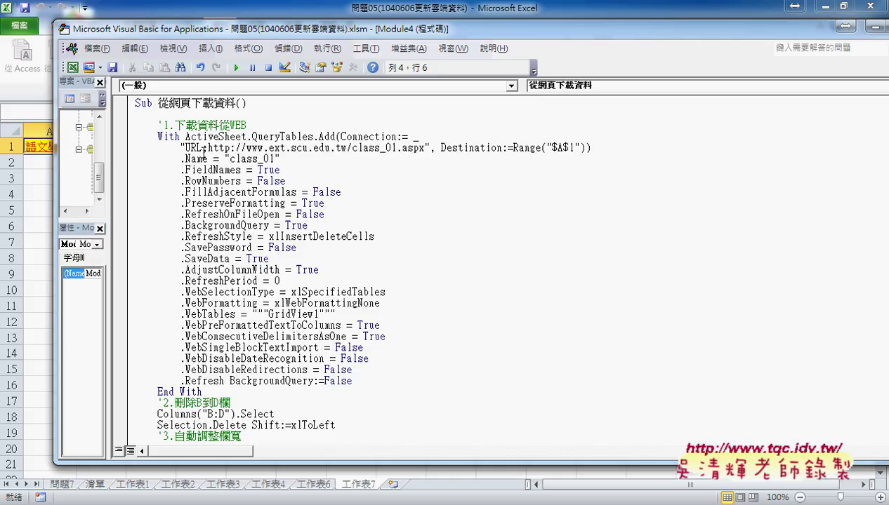
pyautogui.click(185, 136)
pyautogui.moveTo(184, 136); pyautogui.dragTo(601, 147)
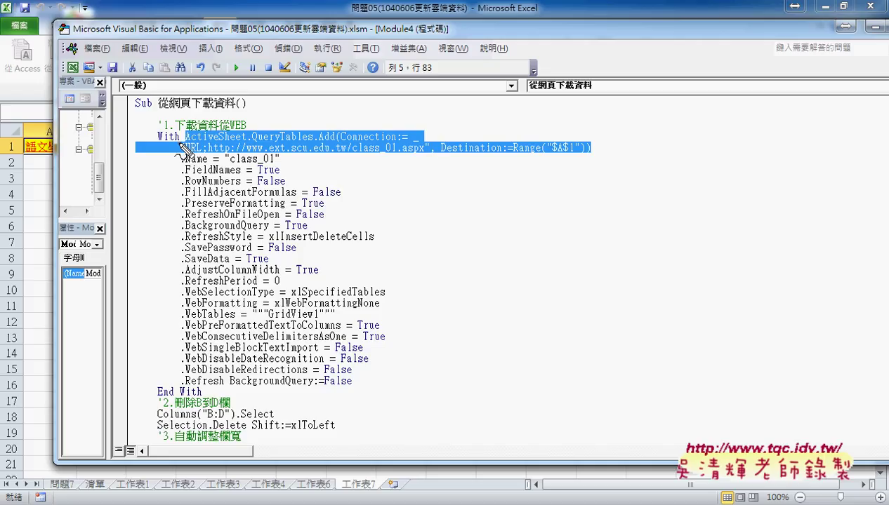
# Underline With, End With, ActiveSheet, QueryTables.Add, the web address and Range destination, then clear the annotations
pyautogui.moveTo(177, 143); pyautogui.dragTo(156, 144)
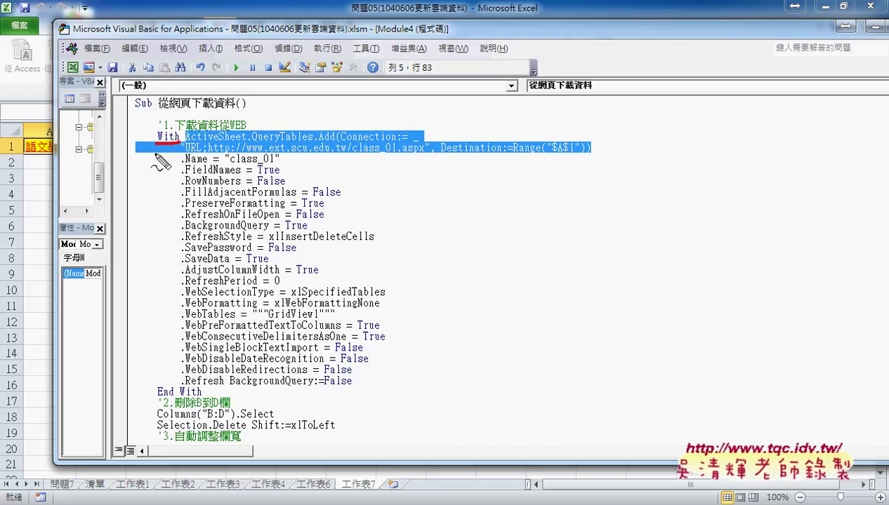
pyautogui.moveTo(202, 396); pyautogui.dragTo(156, 397)
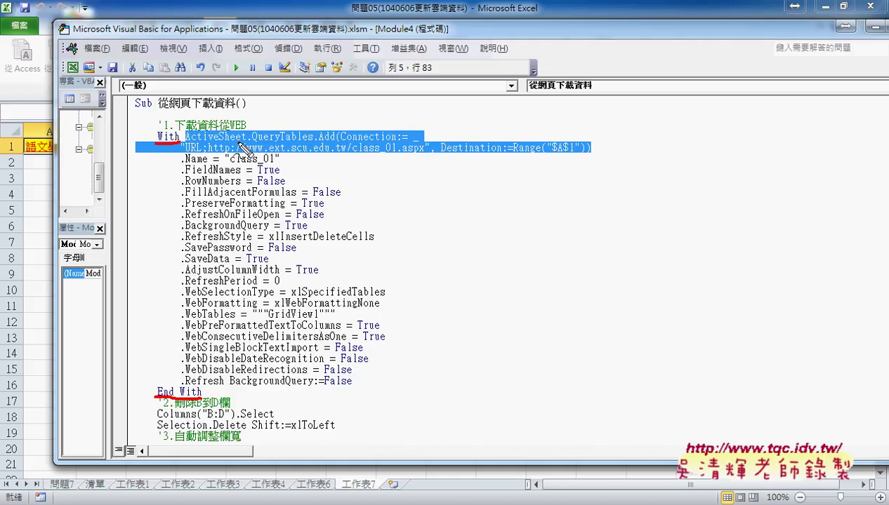
pyautogui.moveTo(188, 141); pyautogui.dragTo(237, 143)
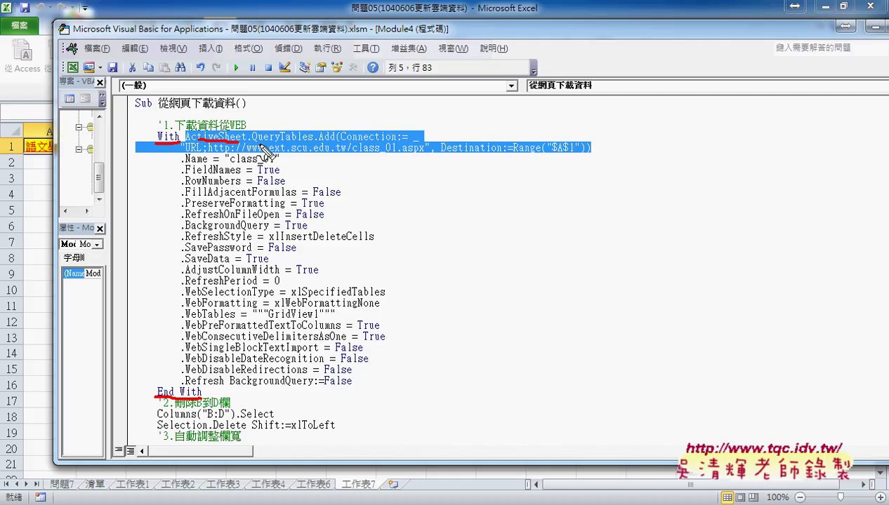
pyautogui.moveTo(258, 144); pyautogui.dragTo(314, 145)
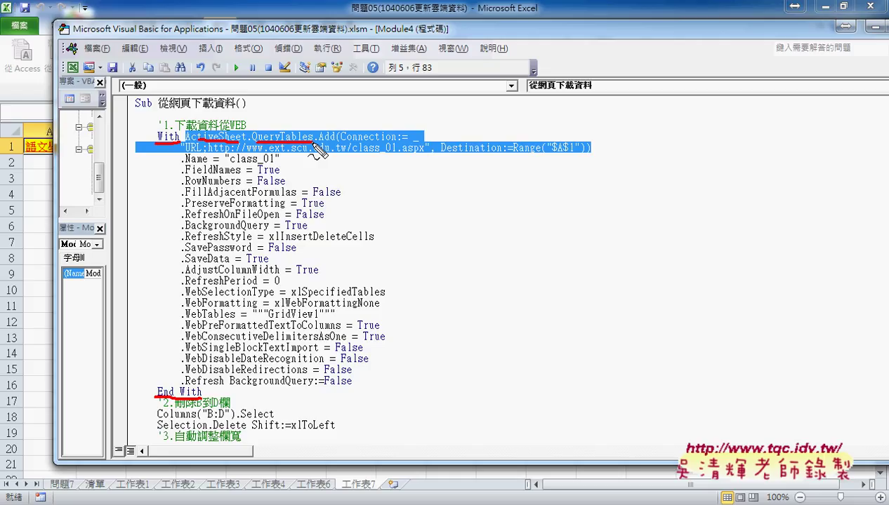
pyautogui.moveTo(315, 146); pyautogui.dragTo(397, 148)
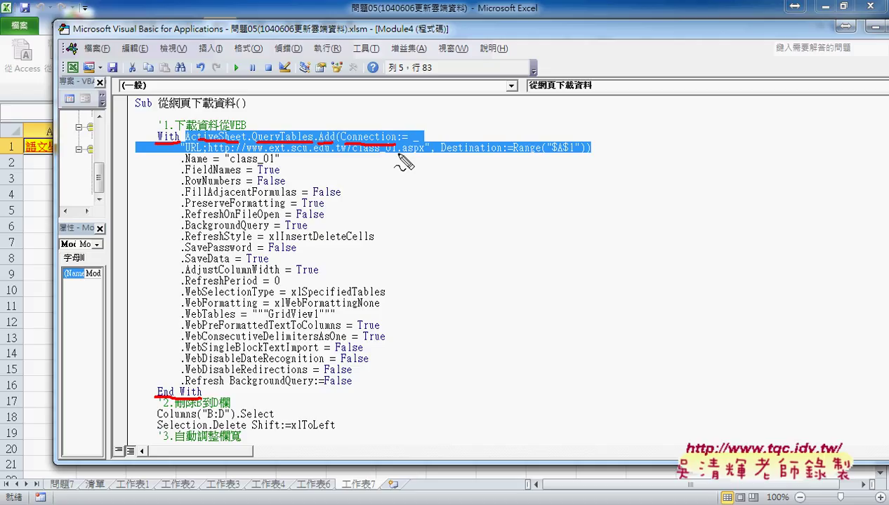
pyautogui.moveTo(188, 160); pyautogui.dragTo(417, 160)
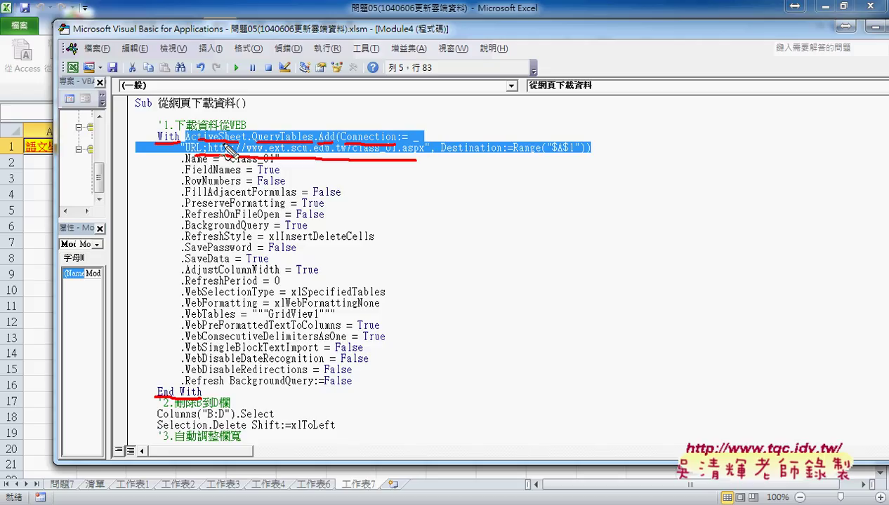
pyautogui.moveTo(520, 158); pyautogui.dragTo(574, 157)
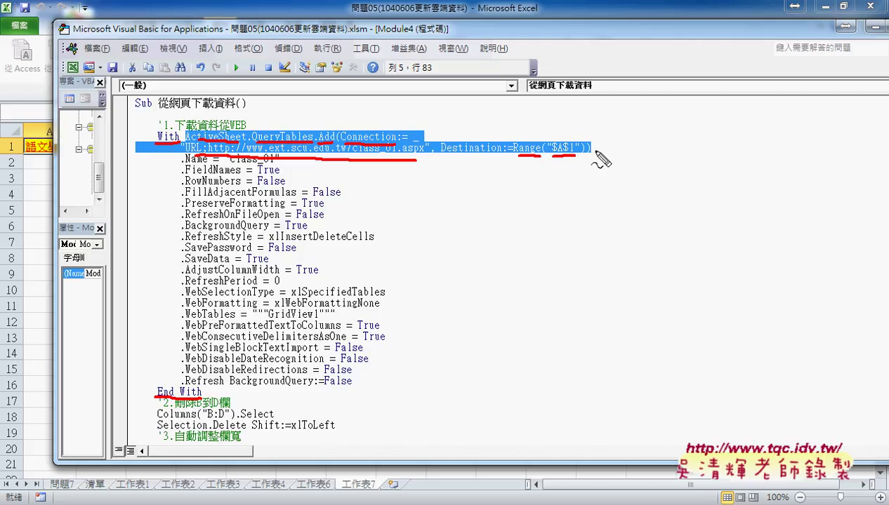
pyautogui.moveTo(179, 168); pyautogui.dragTo(183, 167)
pyautogui.press('Escape')
# Look up F1 help for the Add method and the QueryTables keyword
pyautogui.click(190, 160)
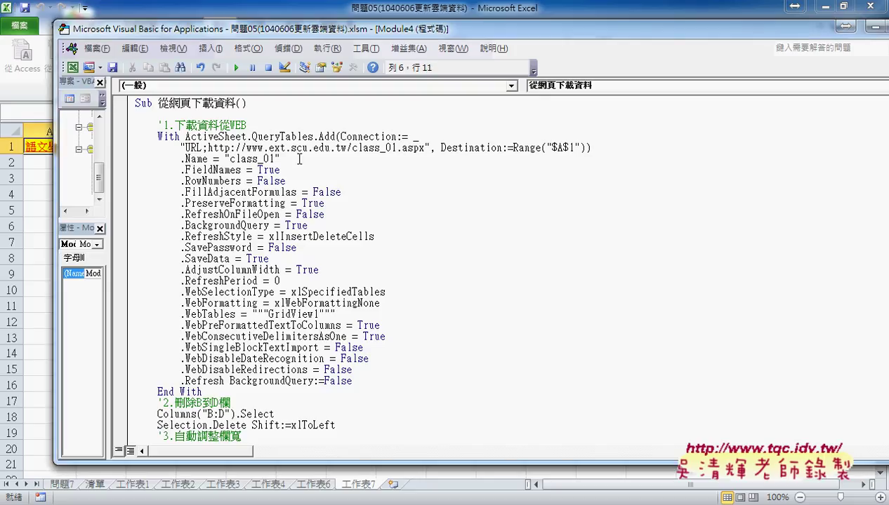
pyautogui.click(321, 136)
pyautogui.press('F1')
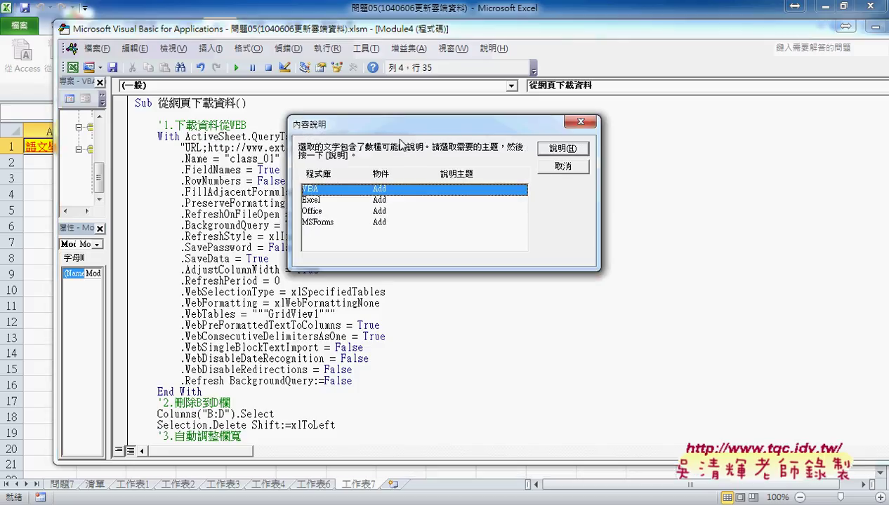
pyautogui.click(558, 168)
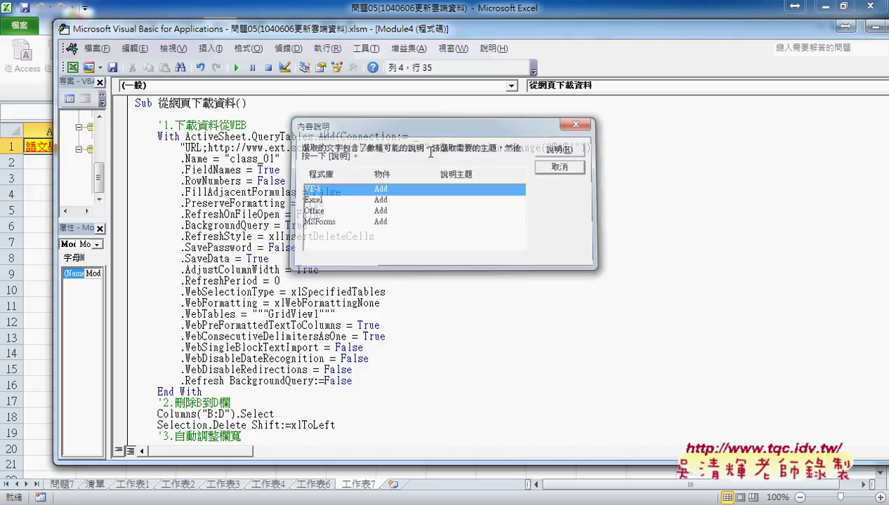
pyautogui.click(285, 136)
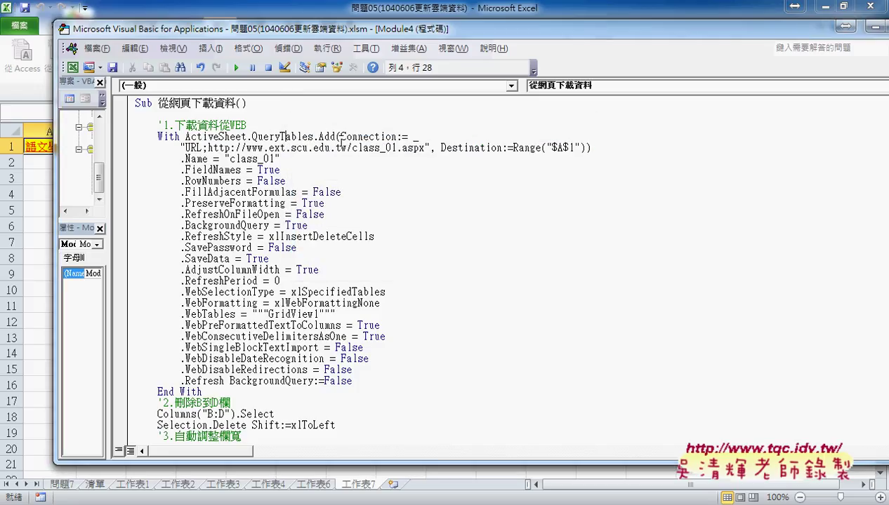
pyautogui.press('F1')
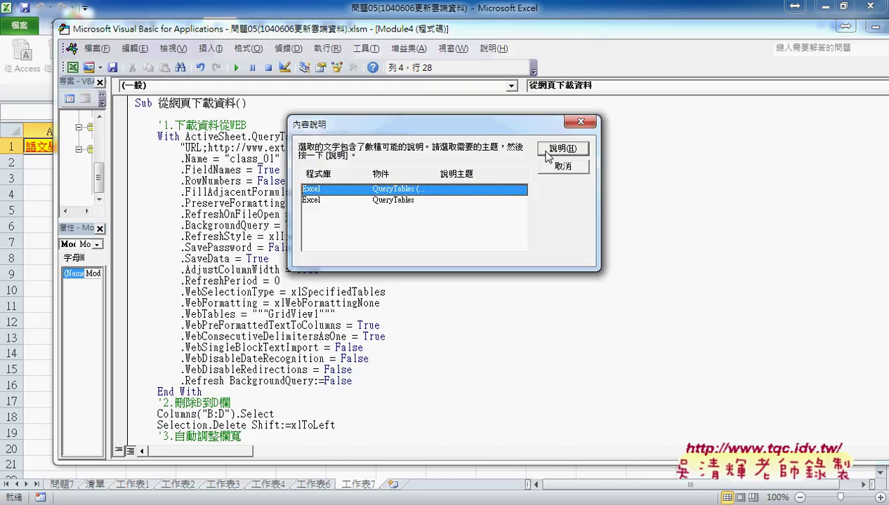
pyautogui.click(539, 167)
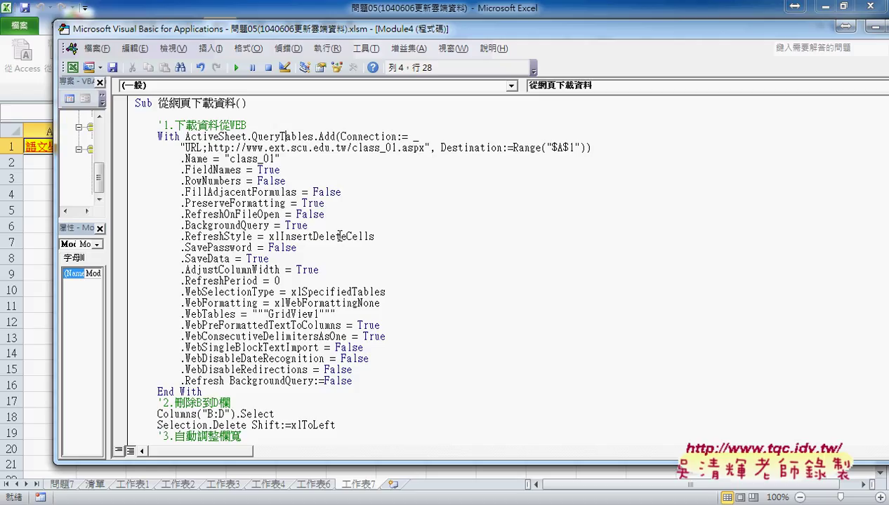
# Consult Excel help on the QueryTables object and the Worksheet.QueryTables property page
pyautogui.click(313, 214)
pyautogui.scroll(-1, 282, 198)
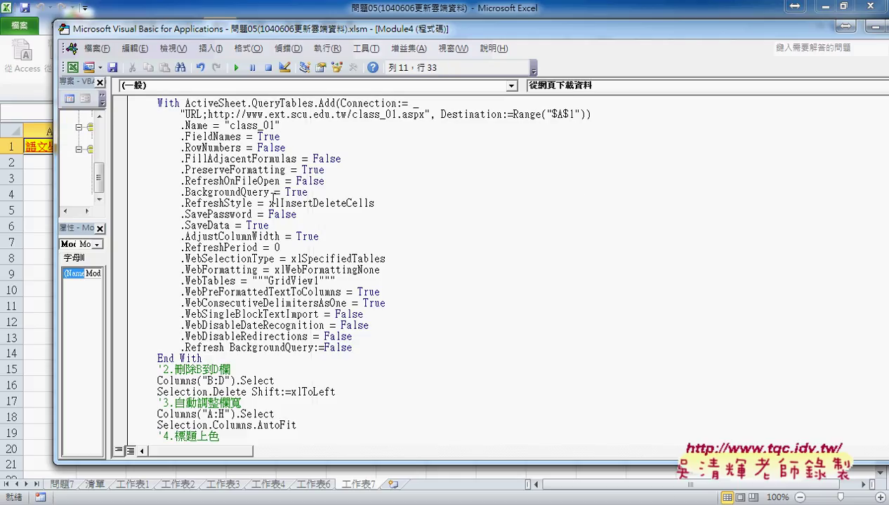
pyautogui.press('F1')
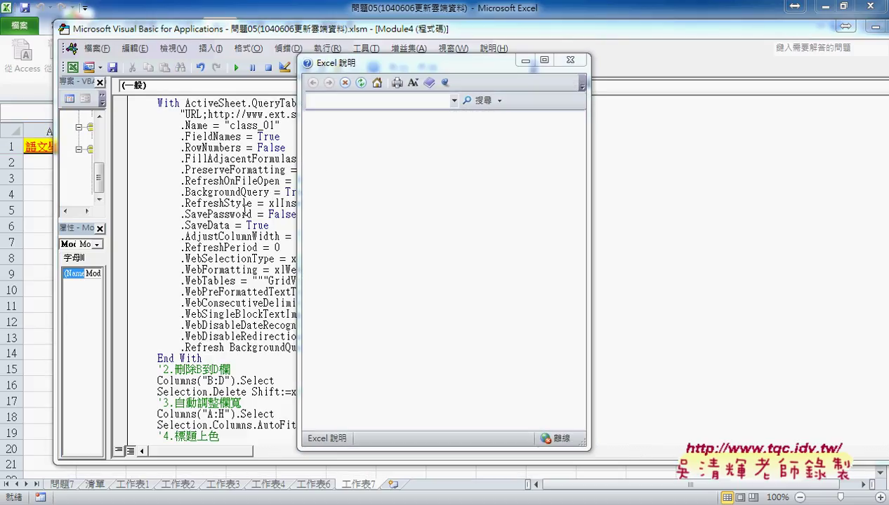
pyautogui.click(244, 209)
pyautogui.scroll(-2, 293, 244)
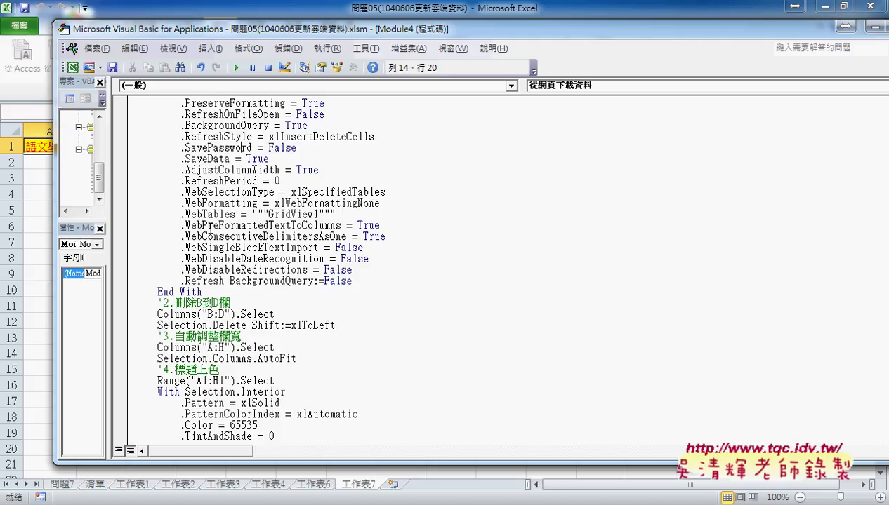
pyautogui.moveTo(180, 214); pyautogui.dragTo(333, 214)
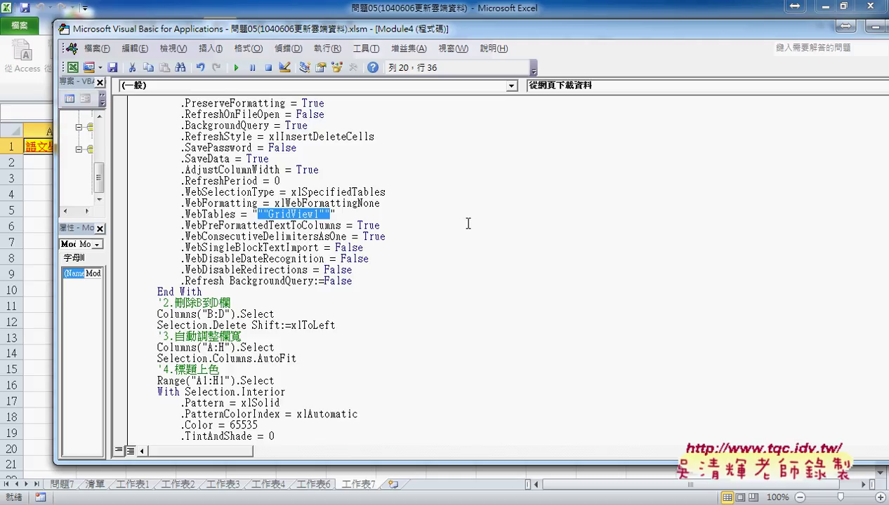
pyautogui.press('F1')
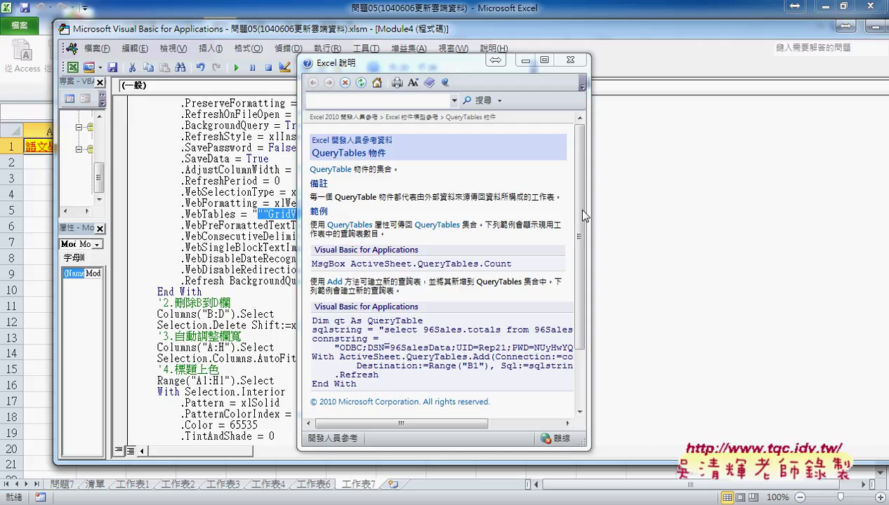
pyautogui.moveTo(576, 208)
pyautogui.mouseDown()
pyautogui.moveTo(583, 271)
pyautogui.moveTo(581, 206)
pyautogui.mouseUp()
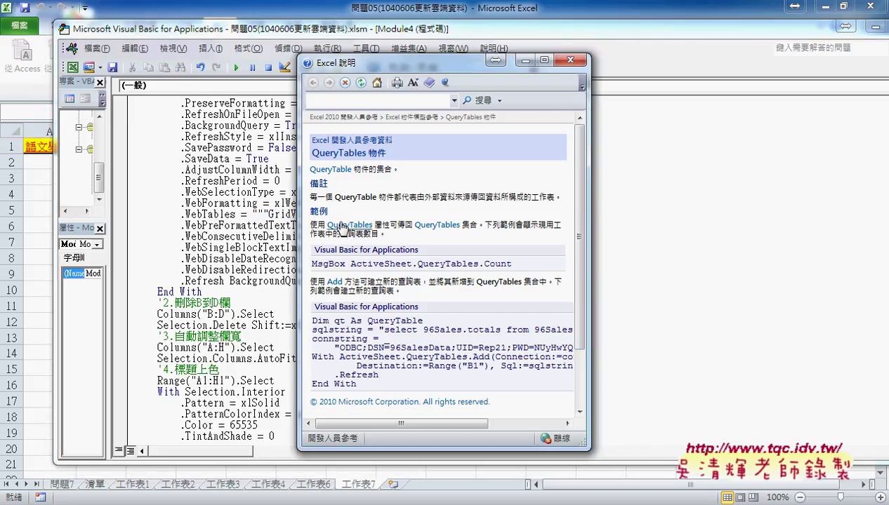
pyautogui.click(358, 227)
pyautogui.scroll(-1, 489, 265)
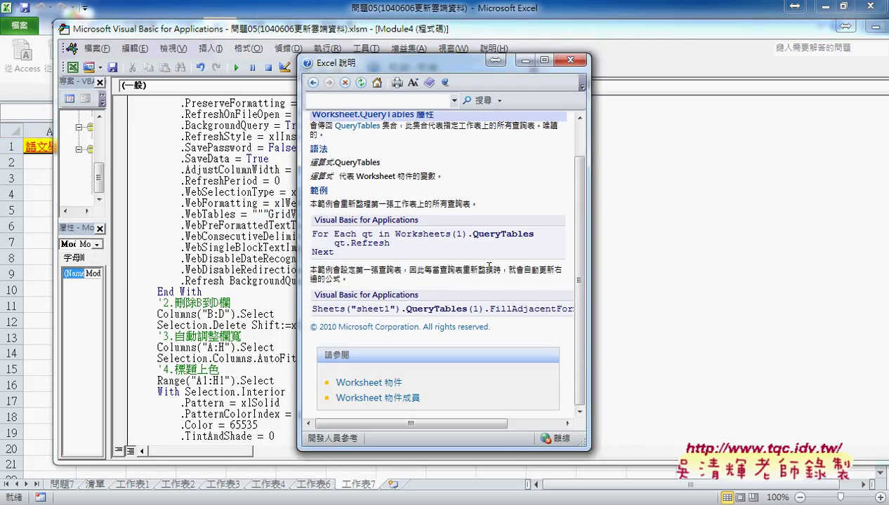
pyautogui.scroll(1, 489, 265)
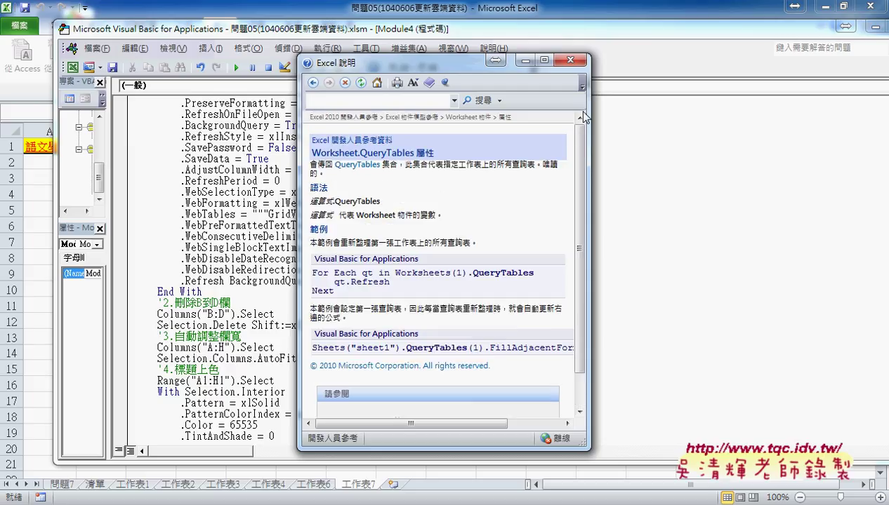
pyautogui.click(569, 60)
# Go over the FieldNames, RowNumbers and FillAdjacentFormulas import settings
pyautogui.scroll(1, 365, 203)
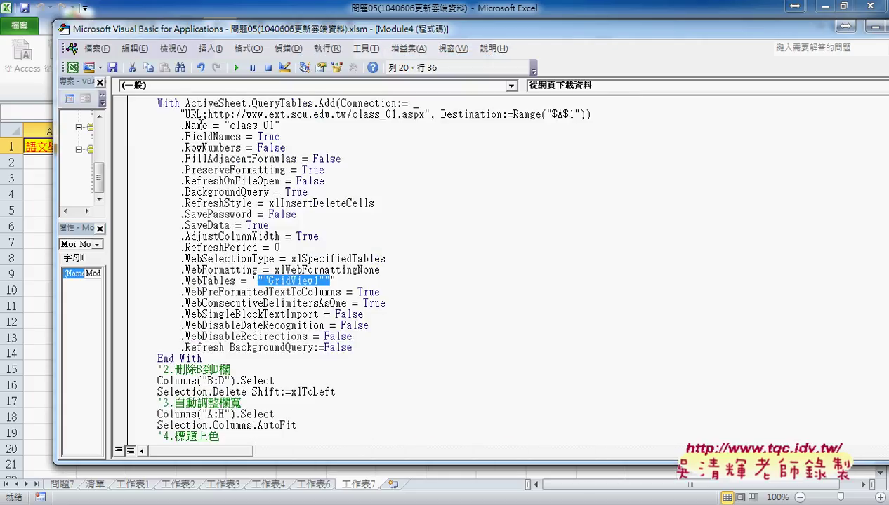
pyautogui.click(201, 125)
pyautogui.click(216, 136)
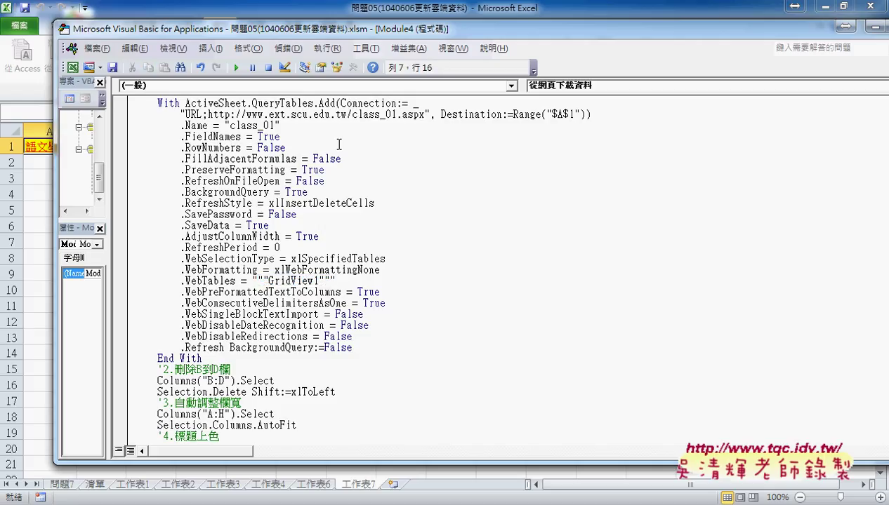
pyautogui.click(217, 148)
pyautogui.click(250, 159)
pyautogui.click(264, 147)
# Highlight the GridView1 table name, the End With, and the BackgroundQuery refresh argument
pyautogui.moveTo(254, 281); pyautogui.dragTo(343, 282)
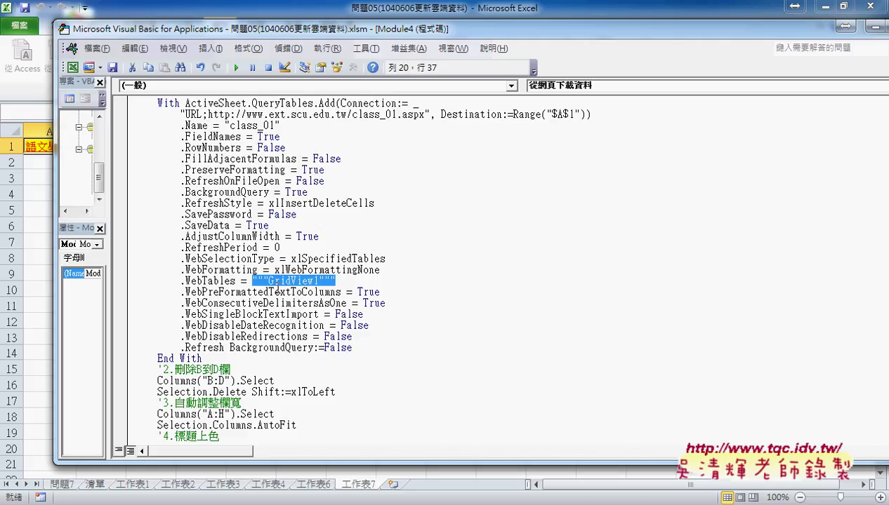
pyautogui.scroll(-2, 383, 271)
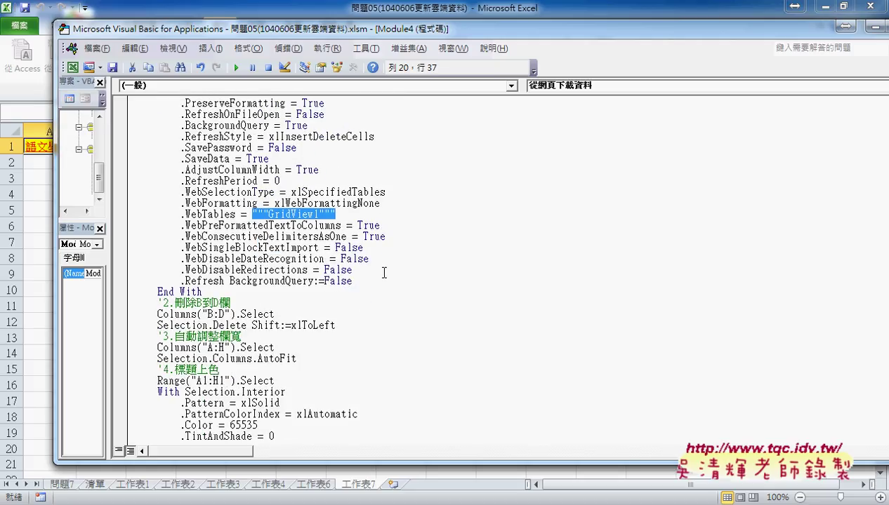
pyautogui.scroll(-1, 384, 271)
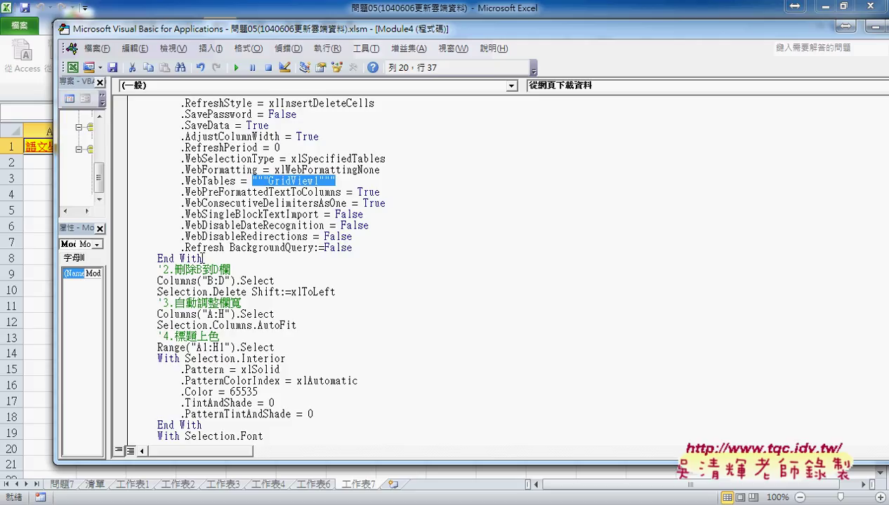
pyautogui.moveTo(202, 258); pyautogui.dragTo(152, 258)
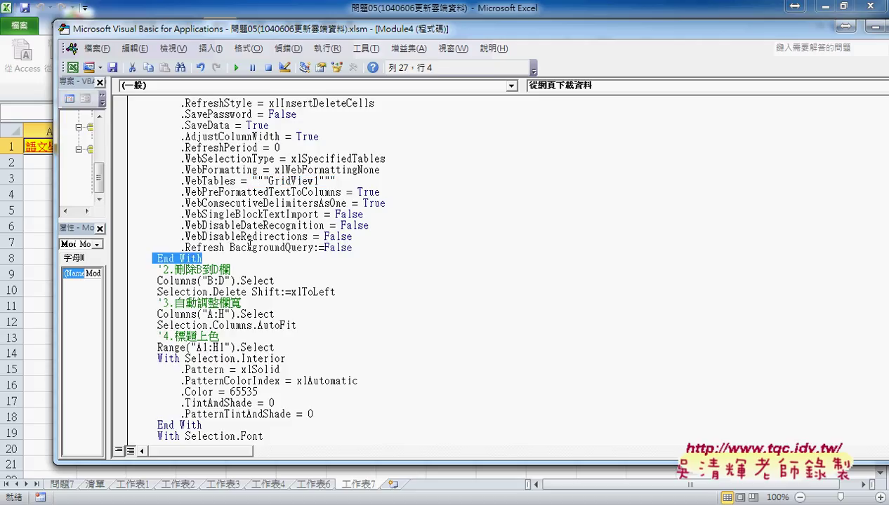
pyautogui.moveTo(230, 247); pyautogui.dragTo(315, 247)
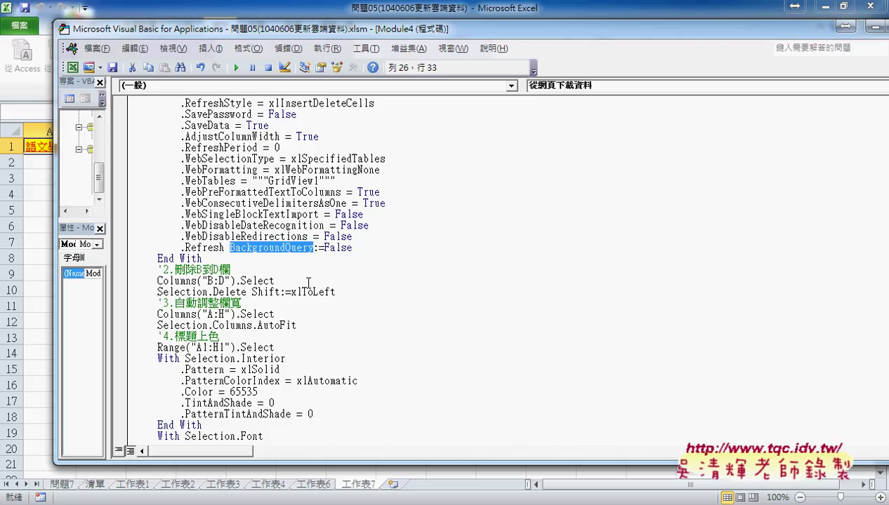
pyautogui.scroll(-1, 307, 280)
pyautogui.scroll(-1, 307, 281)
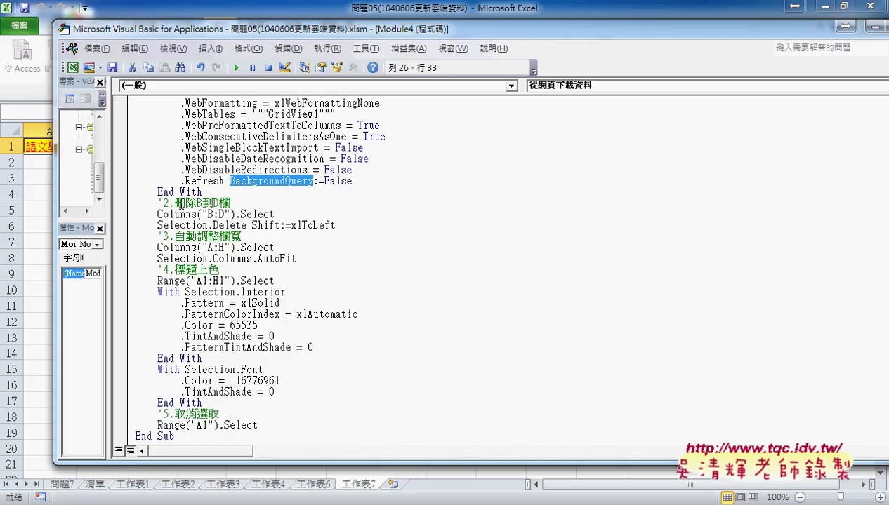
# Mark the delete-columns comment and set a breakpoint on Columns("B:D").Select
pyautogui.moveTo(174, 203); pyautogui.dragTo(236, 205)
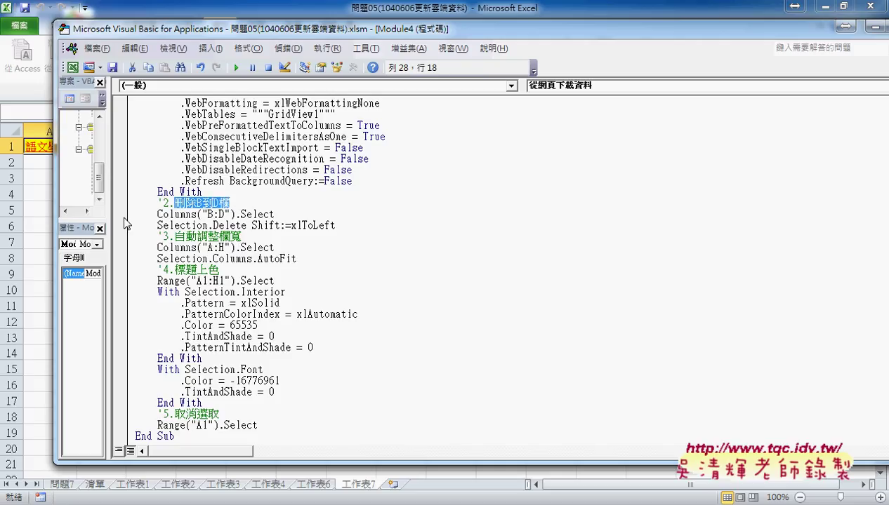
pyautogui.click(121, 214)
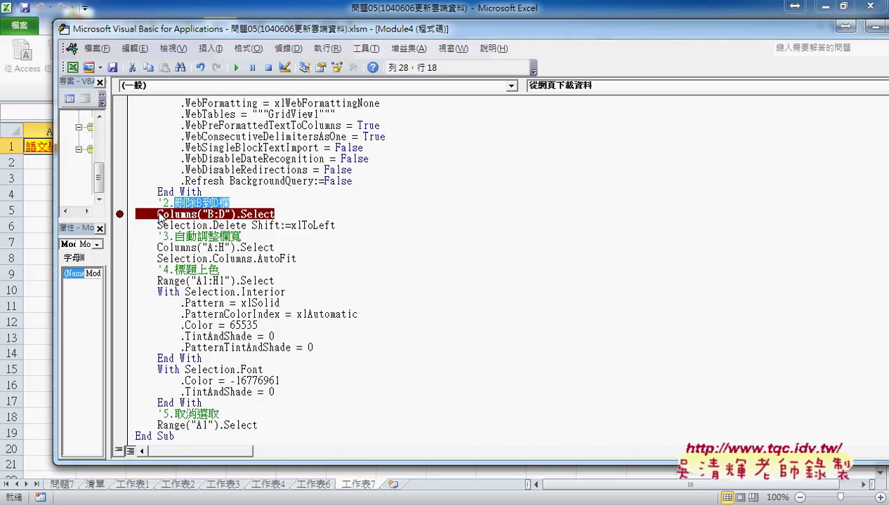
# Add the blank sheet 工作表8 and place the code editor beside it
pyautogui.click(393, 485)
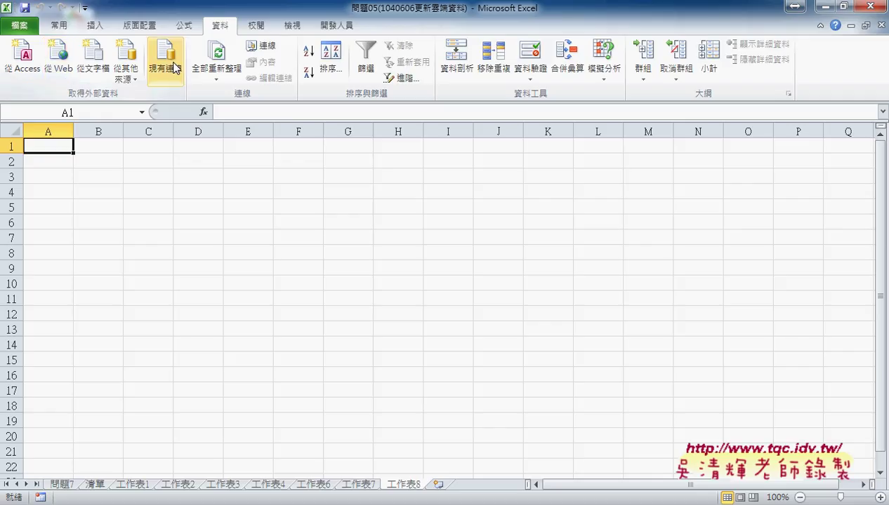
pyautogui.click(337, 26)
pyautogui.click(33, 65)
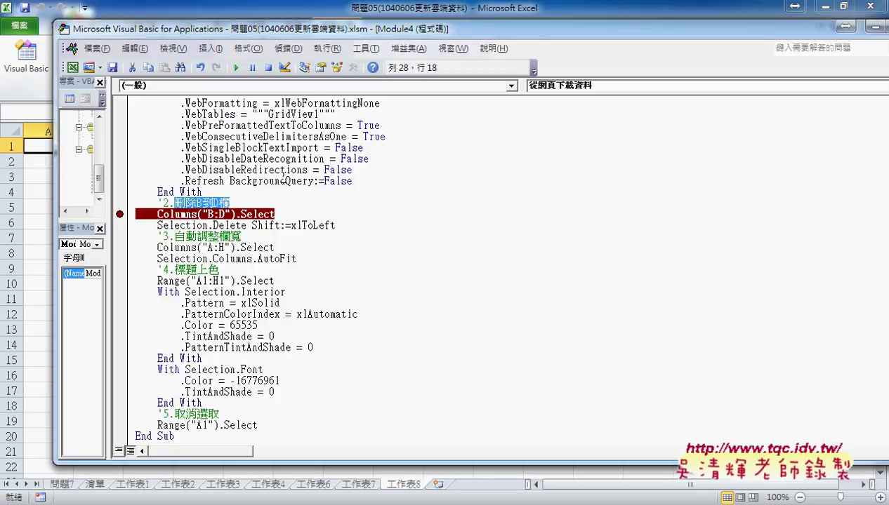
pyautogui.moveTo(325, 32); pyautogui.dragTo(608, 51)
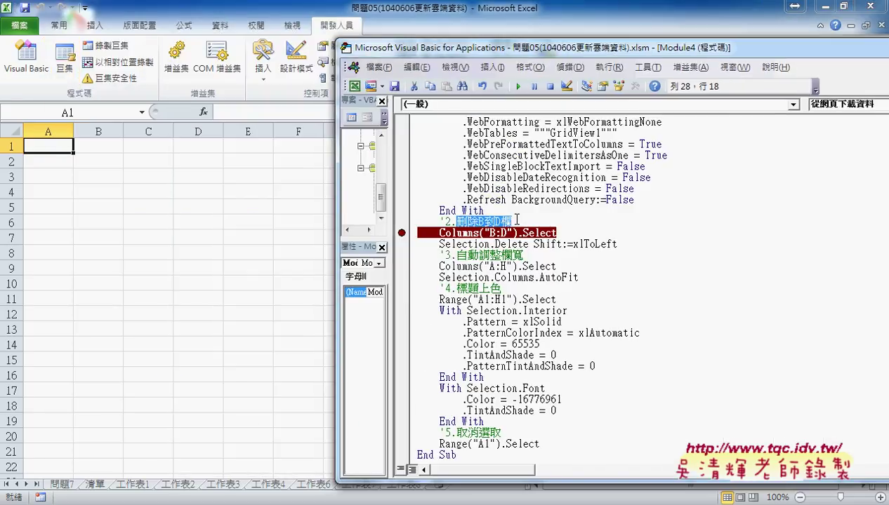
# Run the macro so it imports the course table and pauses at Columns("B:D").Select
pyautogui.click(516, 86)
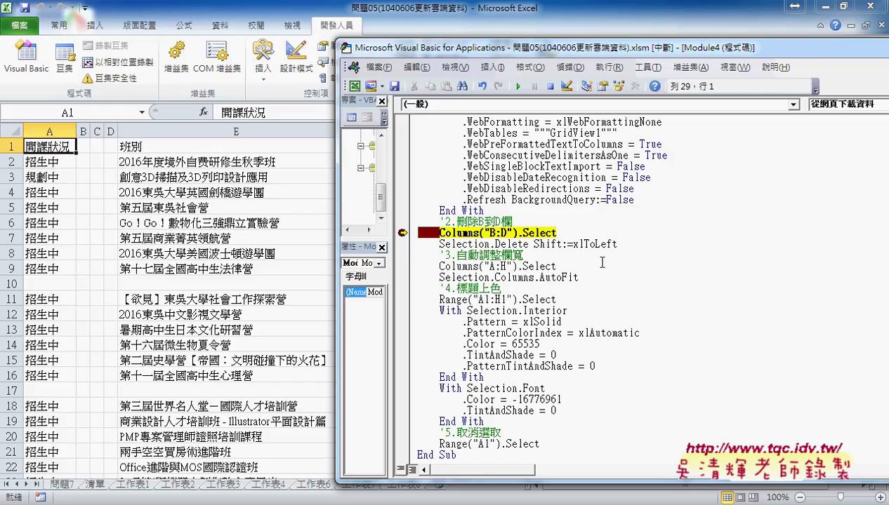
pyautogui.click(561, 244)
pyautogui.moveTo(440, 233); pyautogui.dragTo(477, 233)
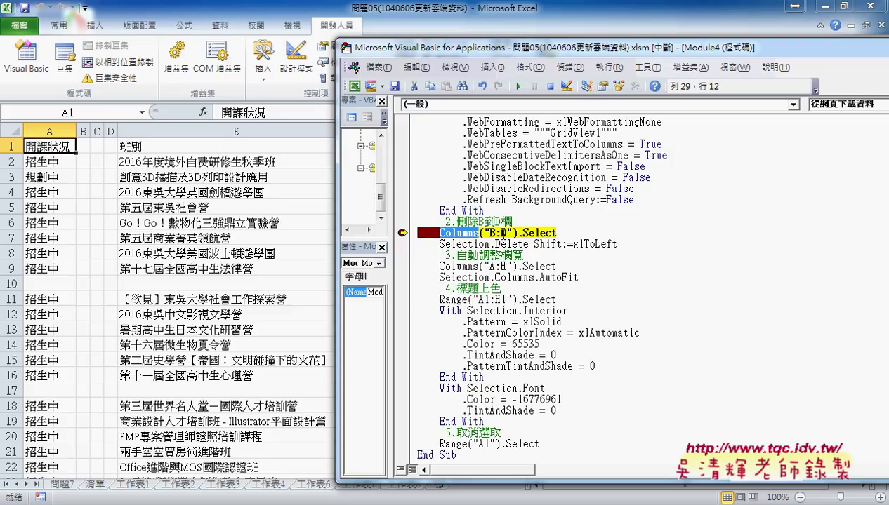
pyautogui.moveTo(518, 232); pyautogui.dragTo(558, 232)
# Remove .Select, Selection and Shift:=xlToLeft to form Columns("B:D").Delete, then step over it
pyautogui.moveTo(438, 244); pyautogui.dragTo(486, 244)
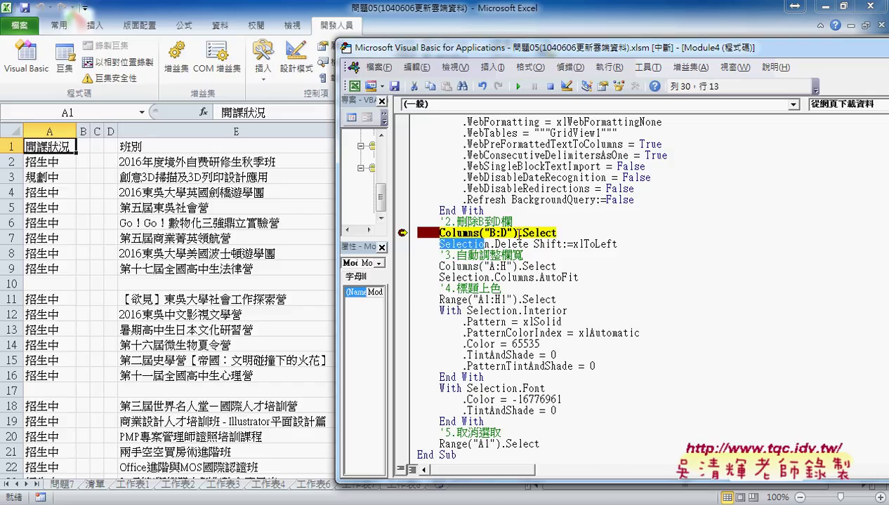
pyautogui.moveTo(517, 232)
pyautogui.mouseDown()
pyautogui.moveTo(558, 232)
pyautogui.moveTo(489, 244)
pyautogui.mouseUp()
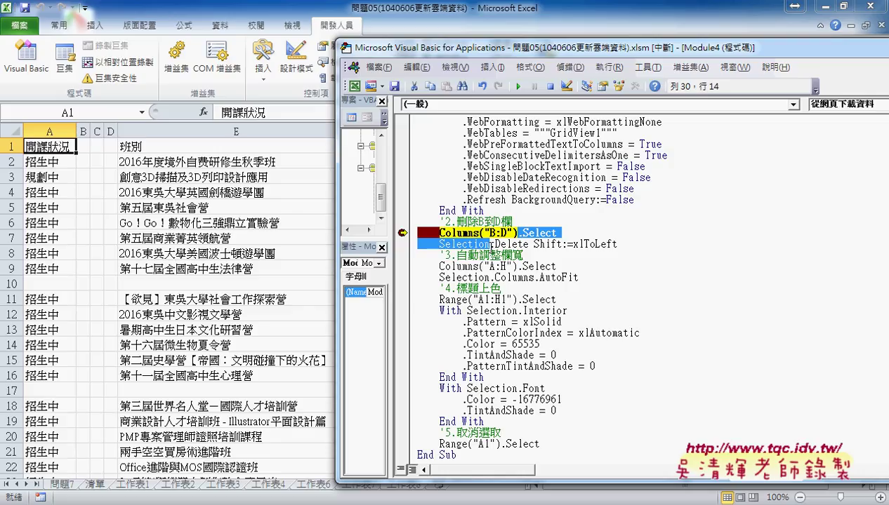
pyautogui.press('Delete')
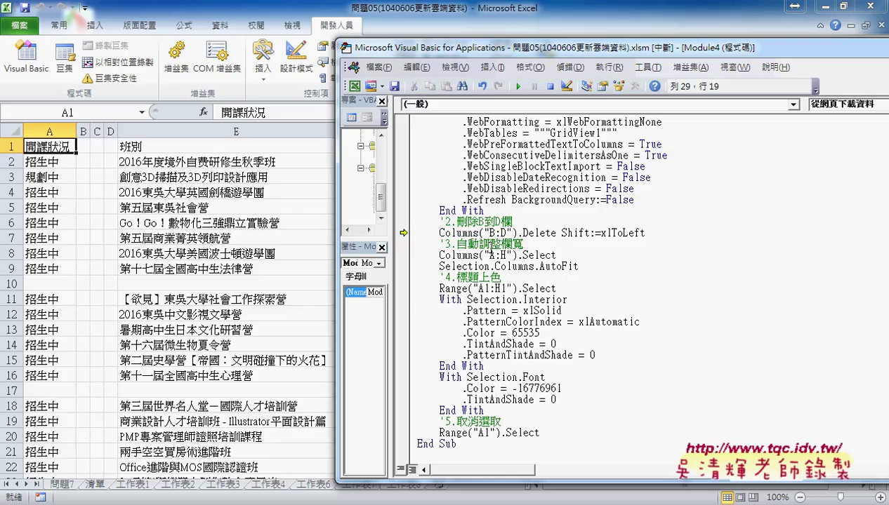
pyautogui.moveTo(644, 233); pyautogui.dragTo(560, 236)
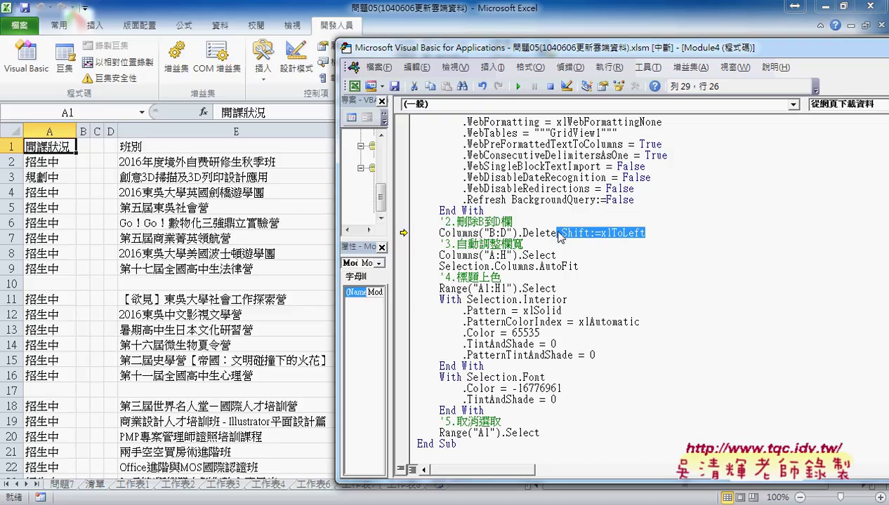
pyautogui.press('Delete')
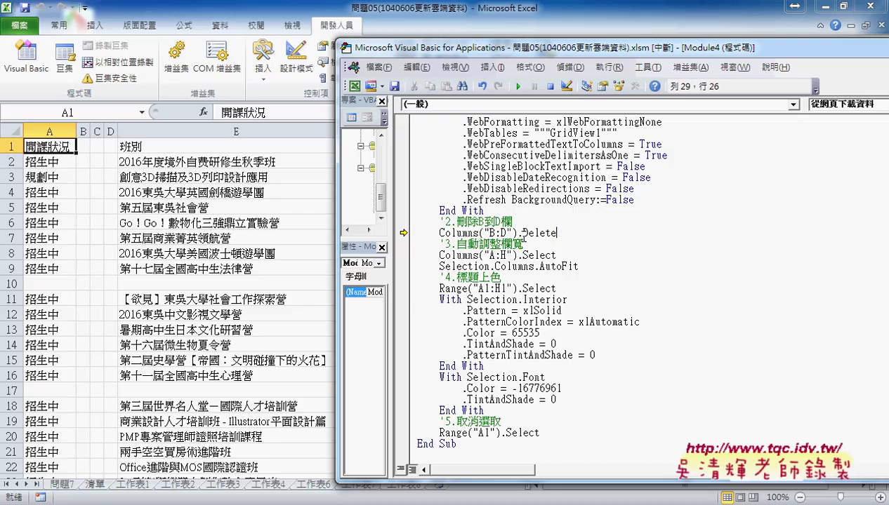
pyautogui.moveTo(439, 233); pyautogui.dragTo(562, 234)
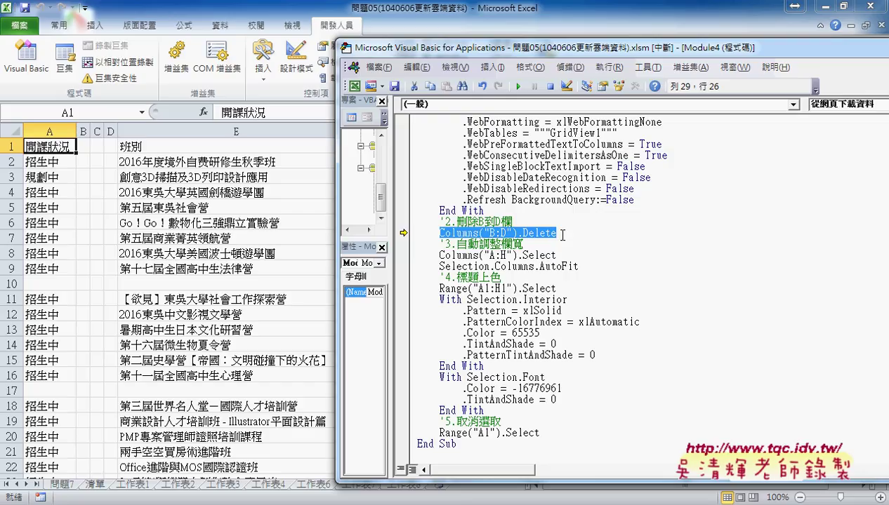
pyautogui.press('F8')
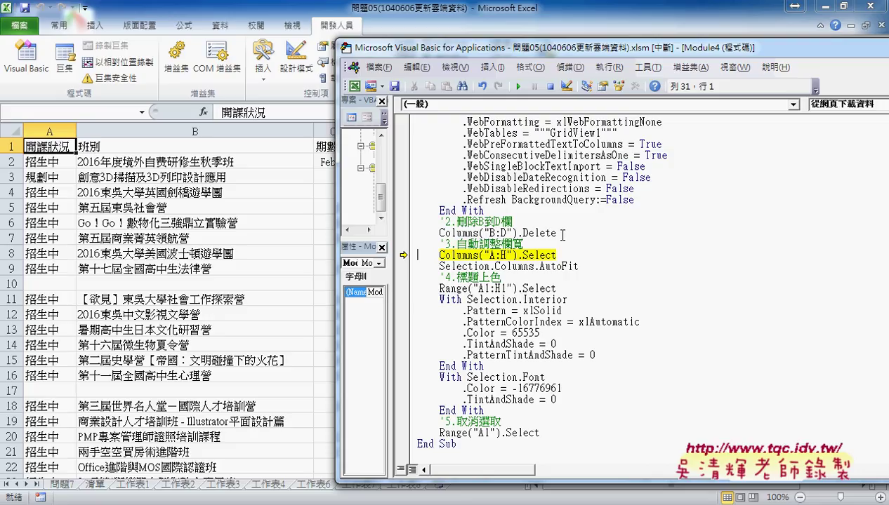
pyautogui.scroll(1, 562, 235)
pyautogui.scroll(1, 562, 234)
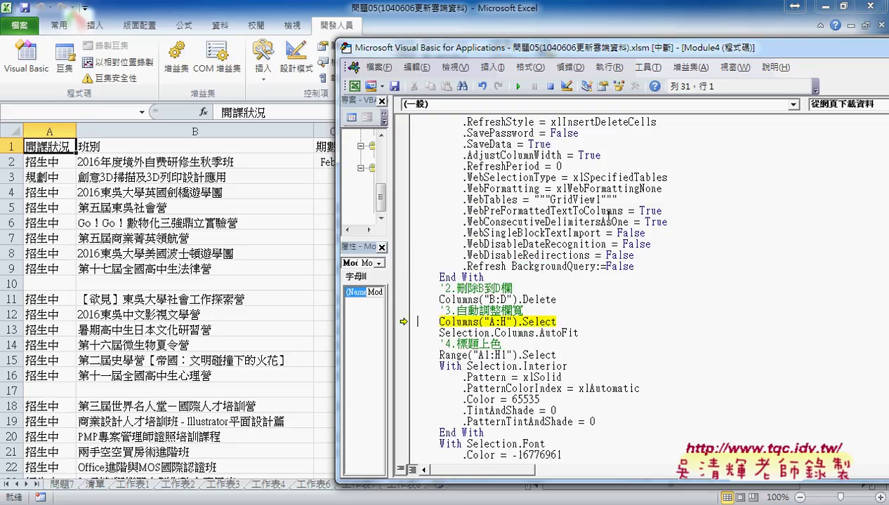
pyautogui.doubleClick(588, 155)
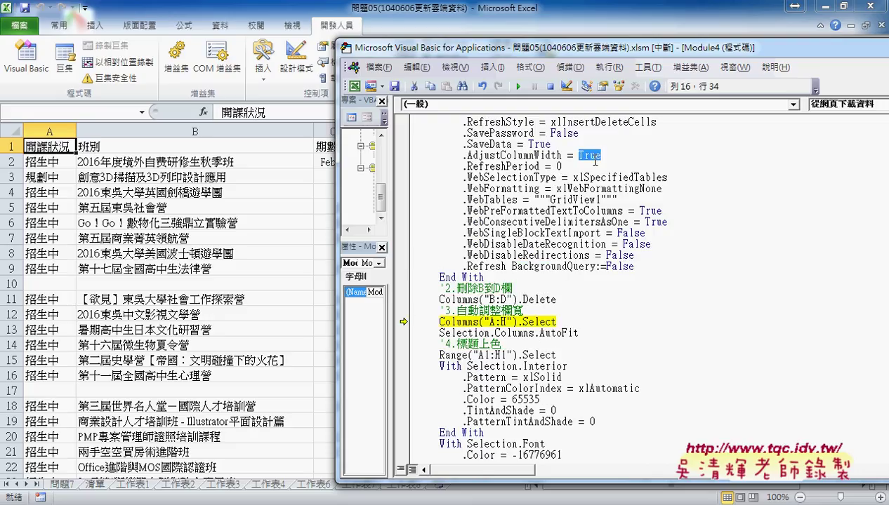
pyautogui.scroll(1, 561, 190)
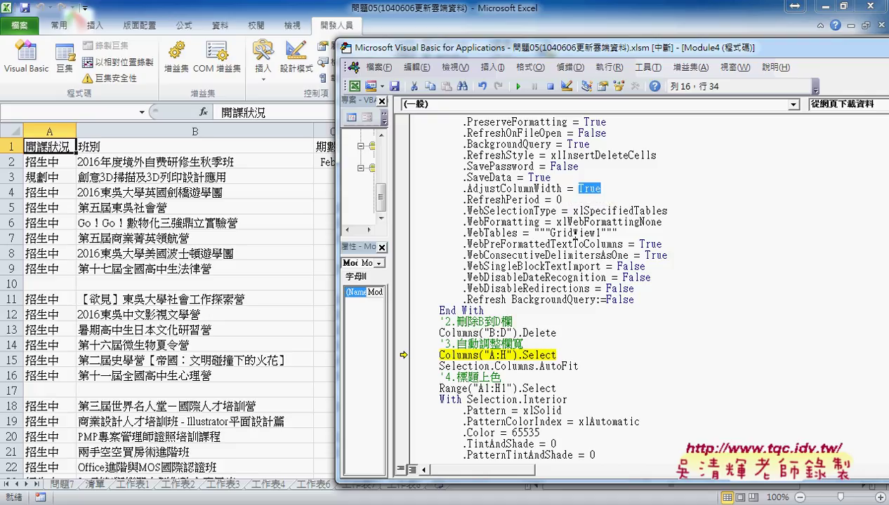
pyautogui.scroll(-1, 575, 234)
pyautogui.scroll(-1, 541, 239)
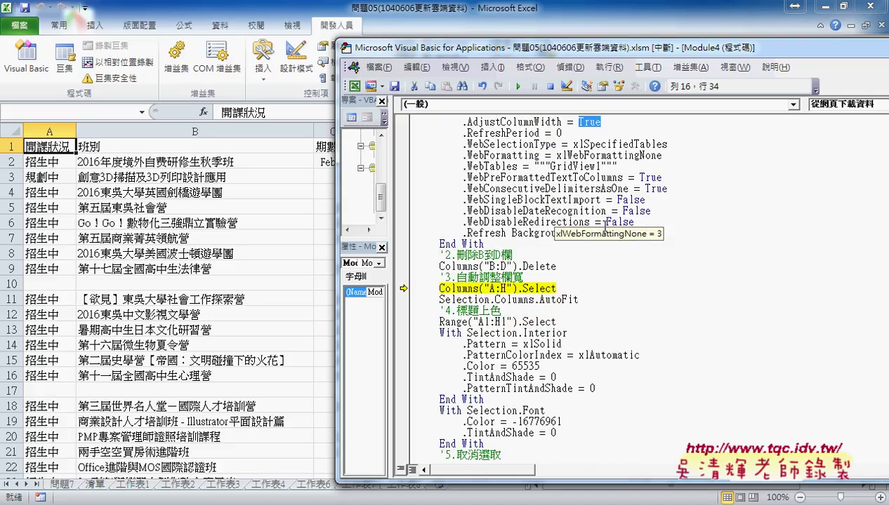
pyautogui.scroll(-1, 505, 242)
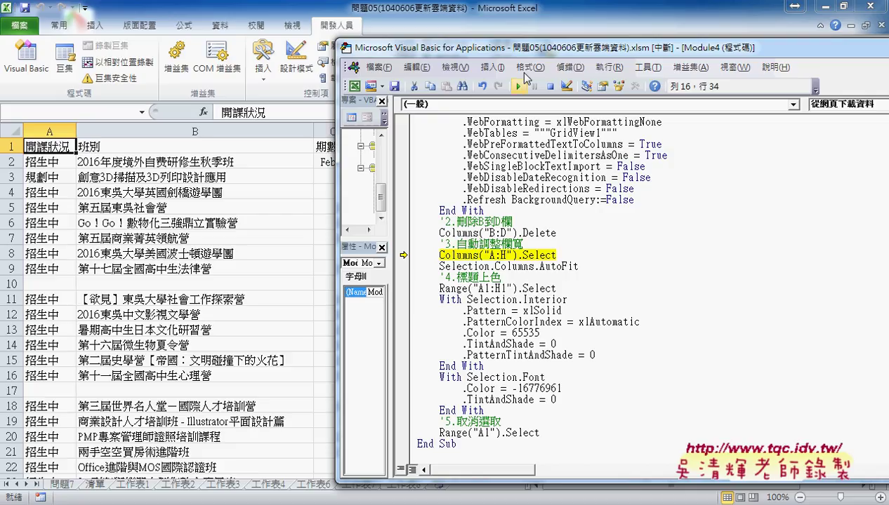
# Remove .Select through Selection.Columns to form Columns("A:H").AutoFit, then step past it with F8
pyautogui.moveTo(522, 39); pyautogui.dragTo(533, 97)
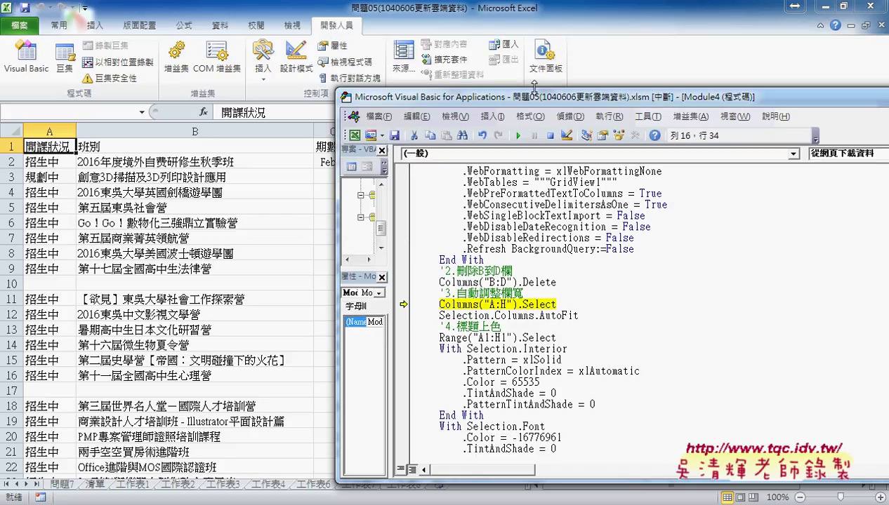
pyautogui.moveTo(517, 305); pyautogui.dragTo(559, 305)
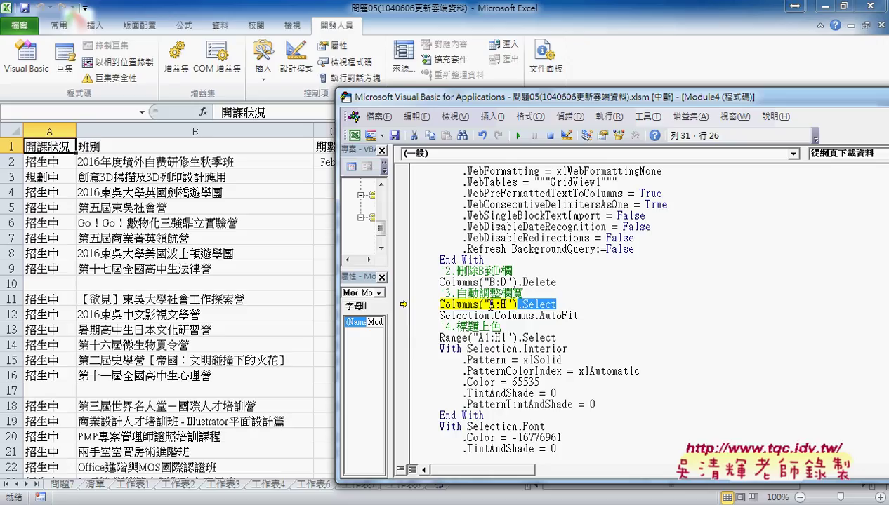
pyautogui.click(553, 304)
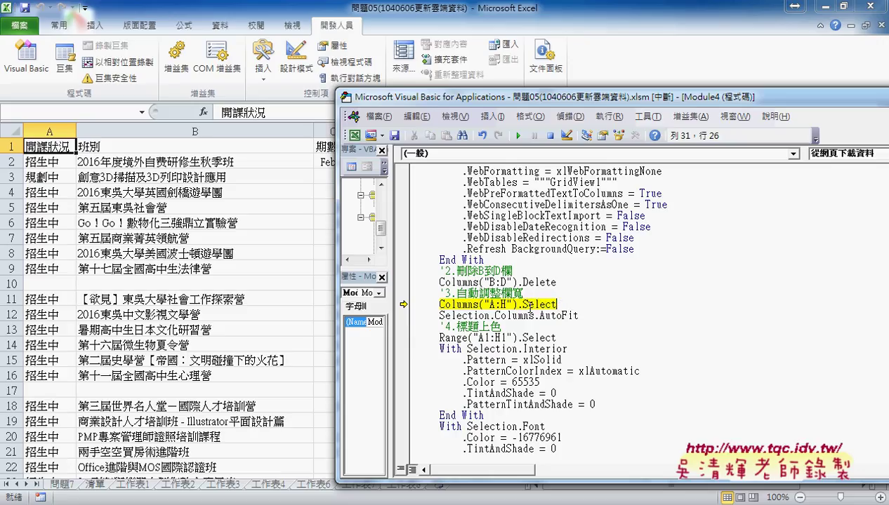
pyautogui.moveTo(516, 305)
pyautogui.mouseDown()
pyautogui.moveTo(560, 304)
pyautogui.moveTo(534, 316)
pyautogui.mouseUp()
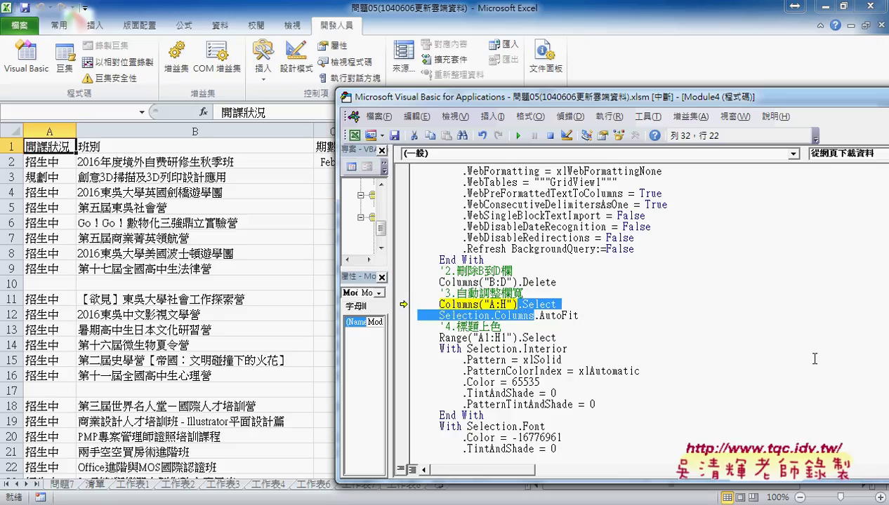
pyautogui.press('Delete')
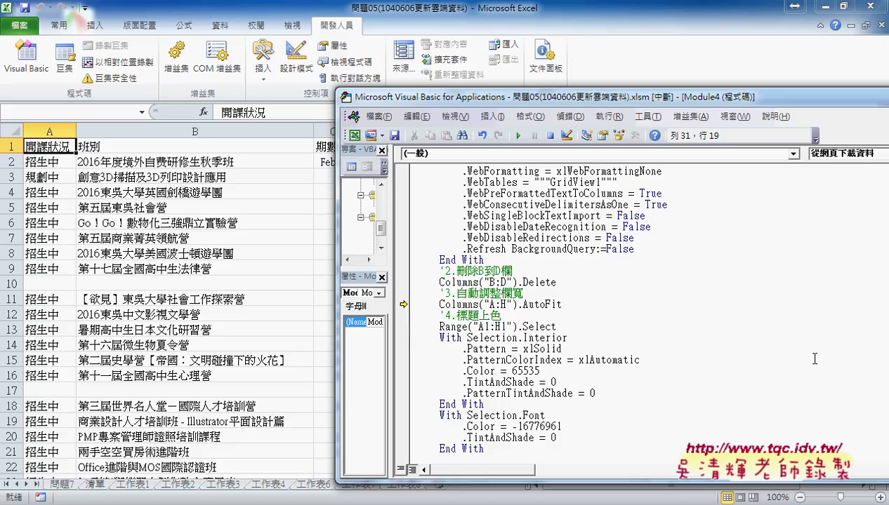
pyautogui.press('F8')
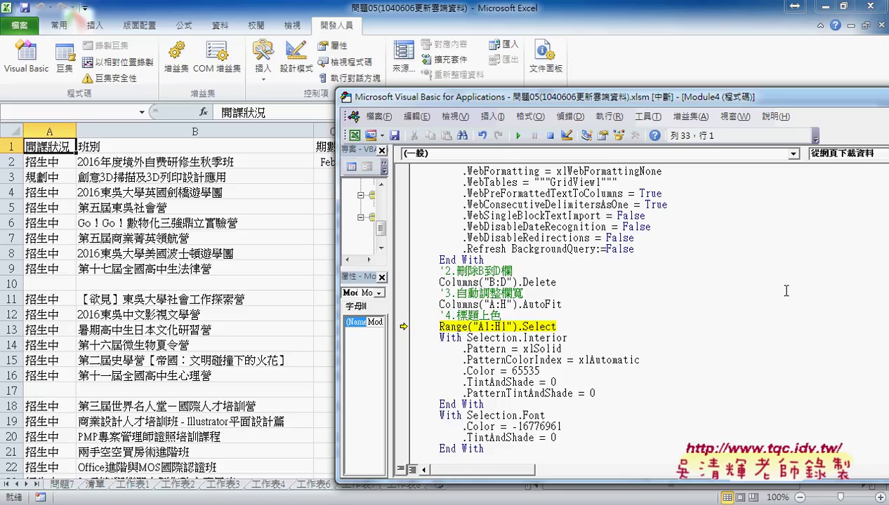
# Try deleting the recorded fill and font With blocks after Range("A1:H1"), cancelling the reset warning
pyautogui.moveTo(602, 95)
pyautogui.mouseDown()
pyautogui.moveTo(603, 169)
pyautogui.moveTo(345, 194)
pyautogui.moveTo(345, 184)
pyautogui.mouseUp()
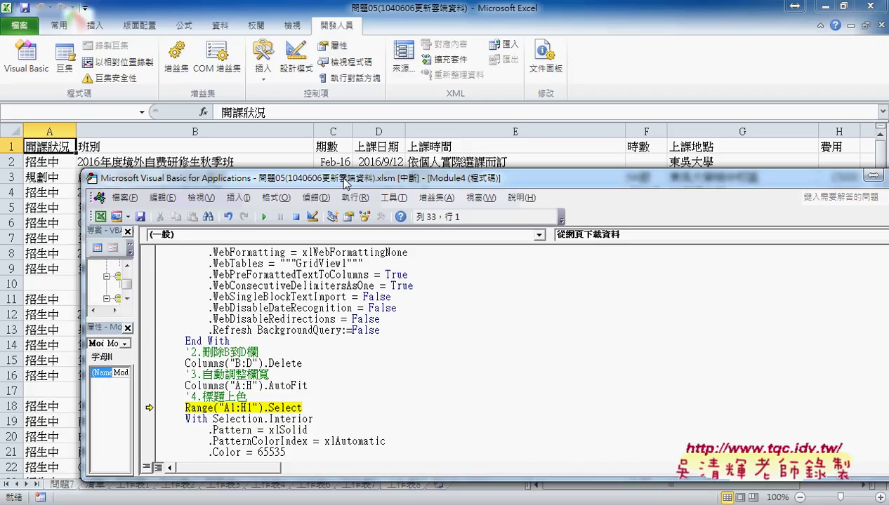
pyautogui.scroll(-3, 377, 404)
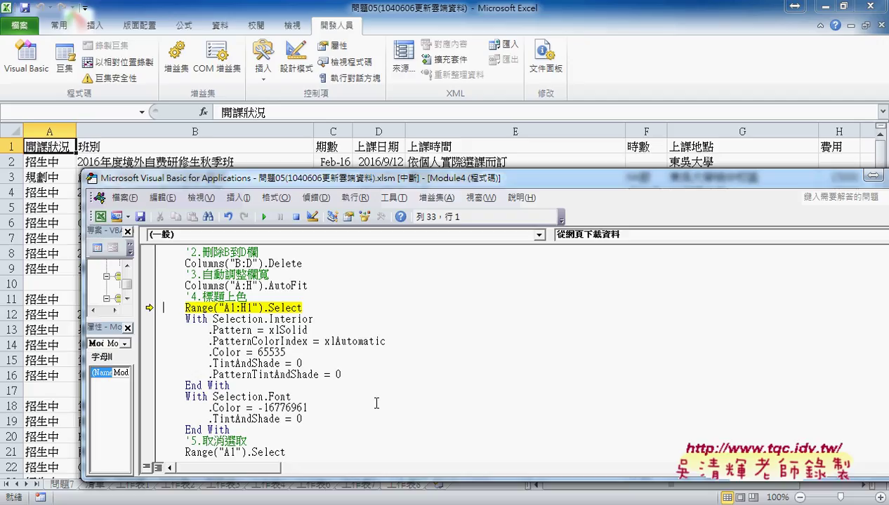
pyautogui.click(264, 307)
pyautogui.moveTo(265, 306); pyautogui.dragTo(314, 427)
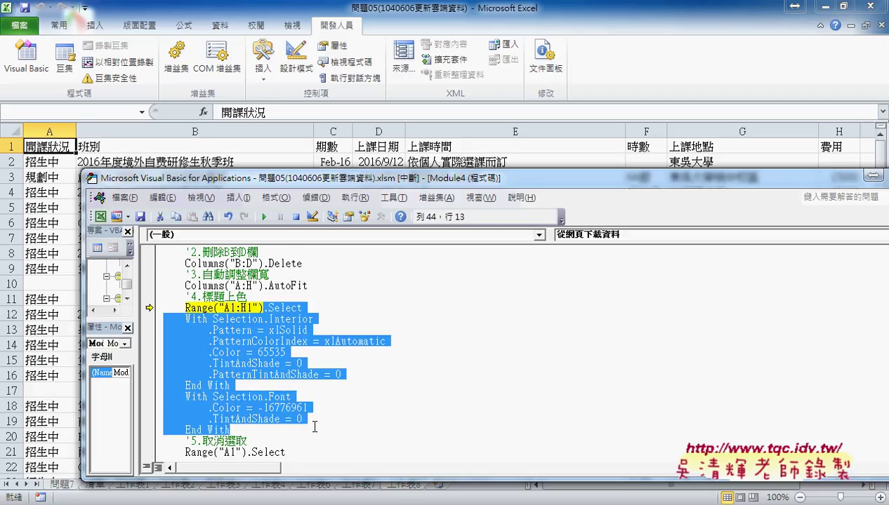
pyautogui.press('Delete')
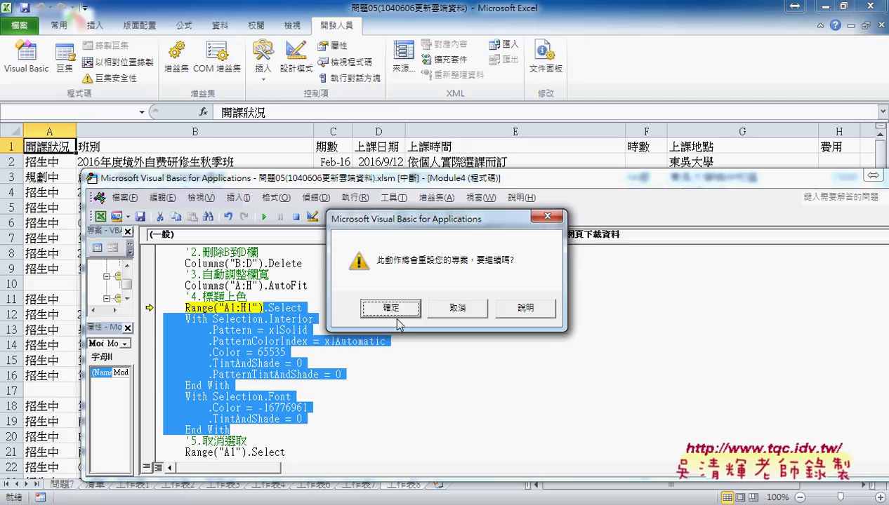
pyautogui.click(463, 309)
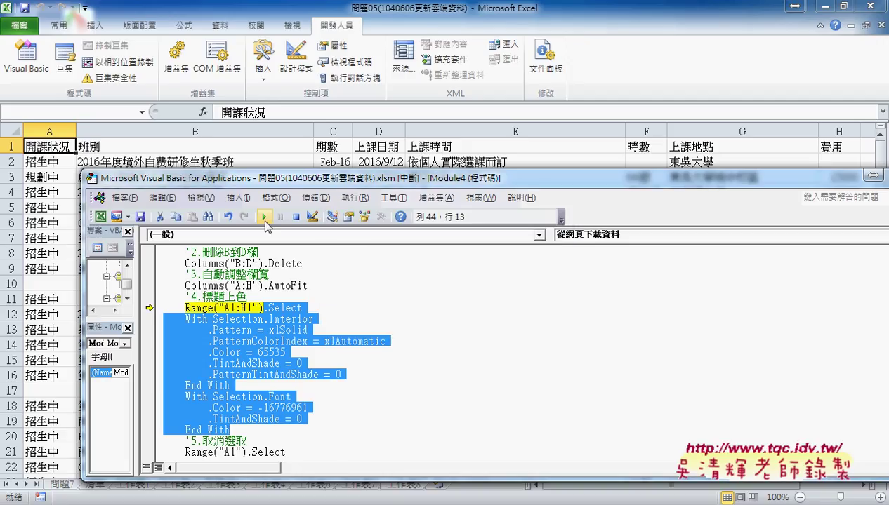
# Show the Edit toolbar, delete the formatting blocks again, and accept the project reset
pyautogui.rightClick(265, 215)
pyautogui.click(295, 270)
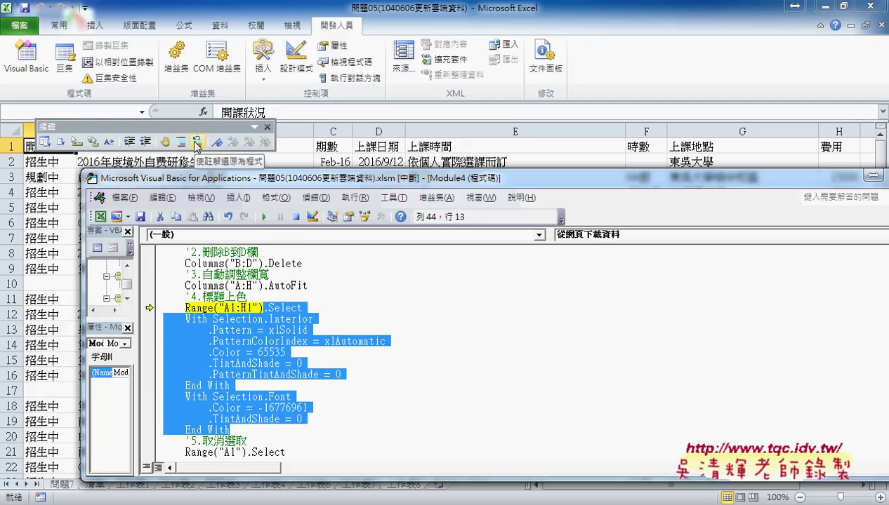
pyautogui.click(196, 143)
pyautogui.click(453, 311)
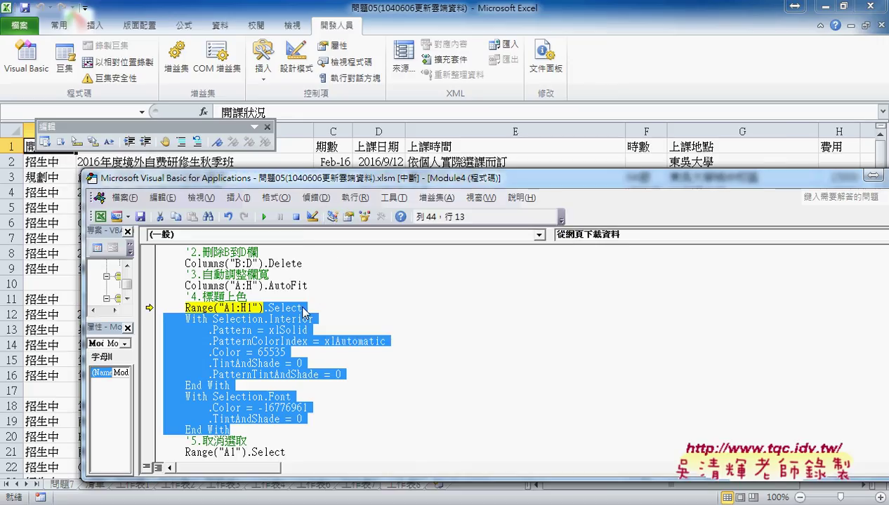
pyautogui.click(262, 307)
pyautogui.moveTo(263, 307); pyautogui.dragTo(315, 427)
pyautogui.press('Delete')
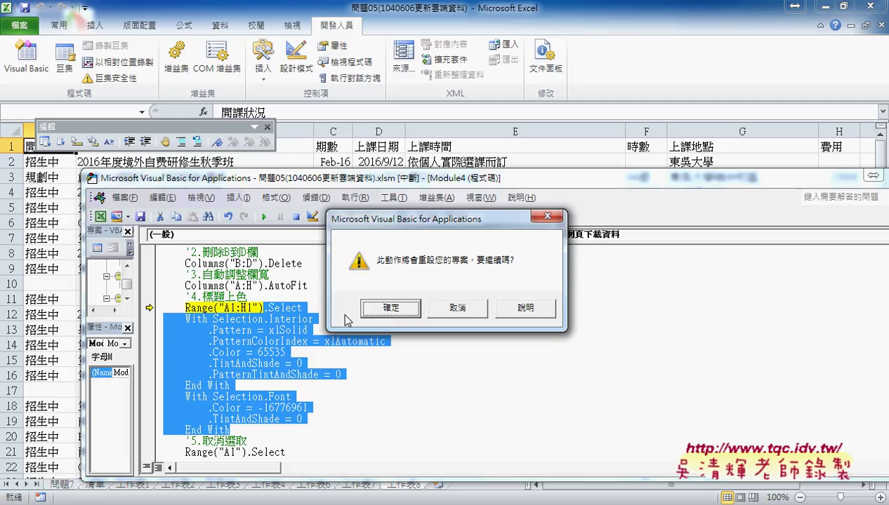
pyautogui.click(371, 309)
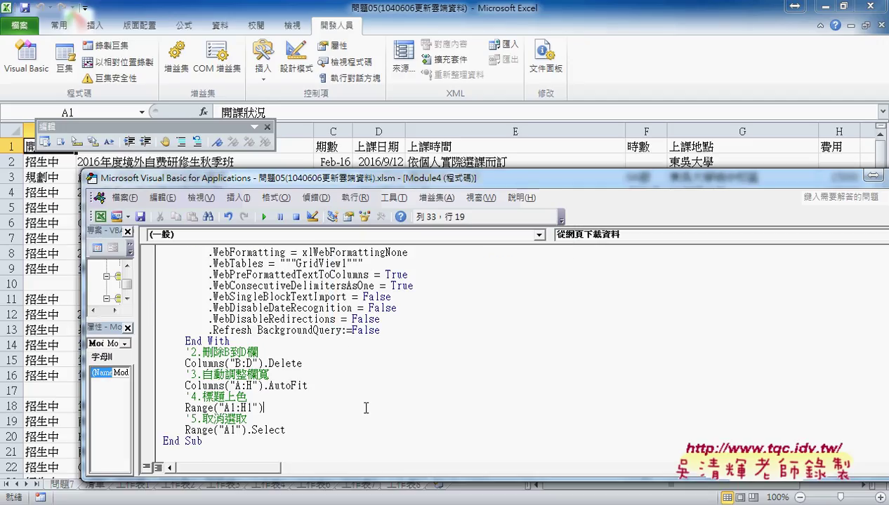
# Extend the header line to Range("A1:H1").Interior.Color =rgb( using IntelliSense
pyautogui.write('.')
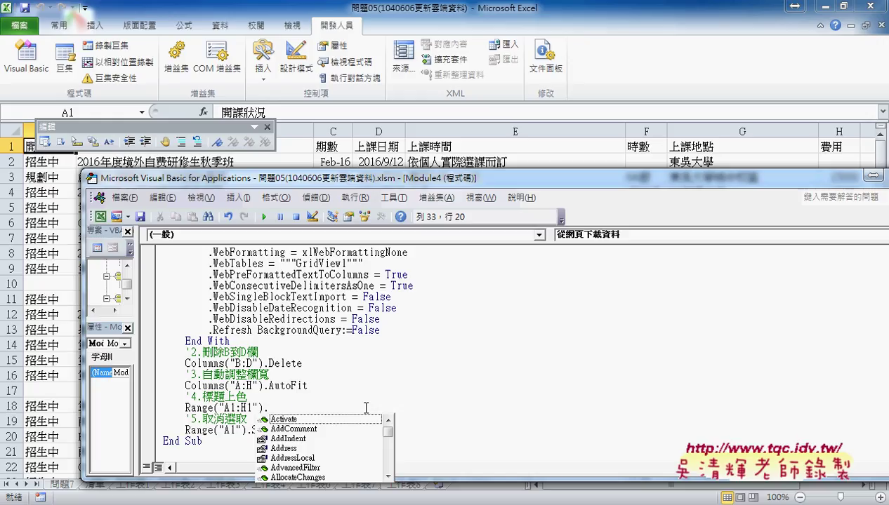
pyautogui.write('i')
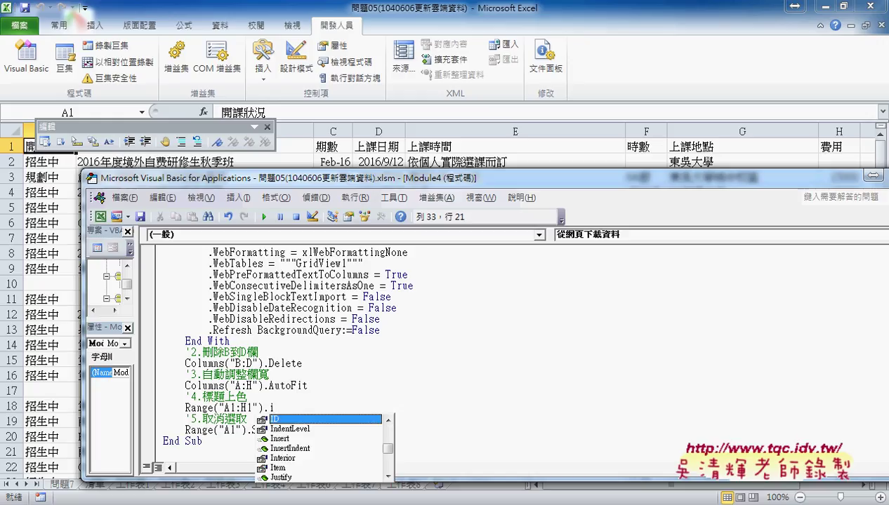
pyautogui.press('Down')
pyautogui.press('Down')
pyautogui.press('Down')
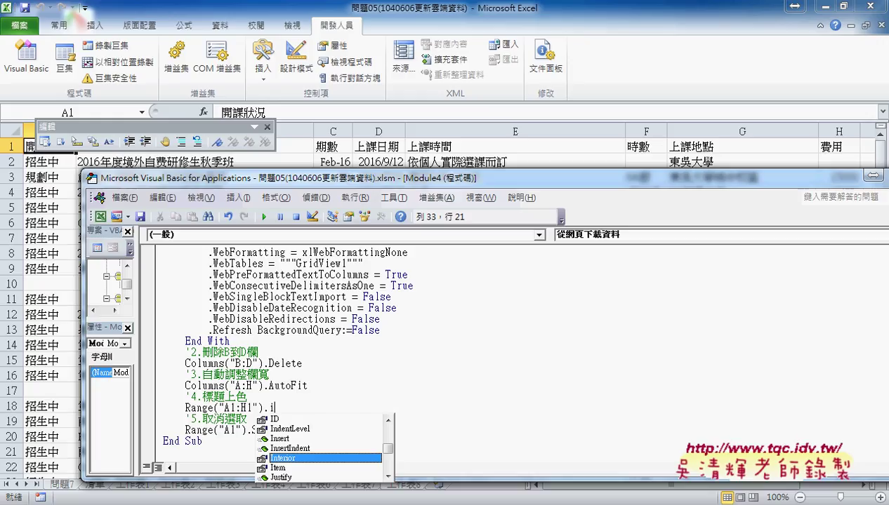
pyautogui.press('Tab')
pyautogui.press('BackSpace')
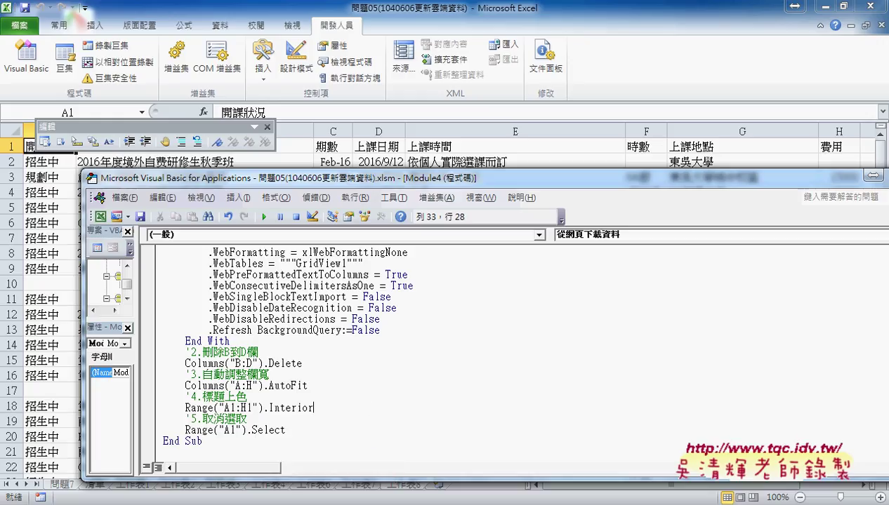
pyautogui.write('.')
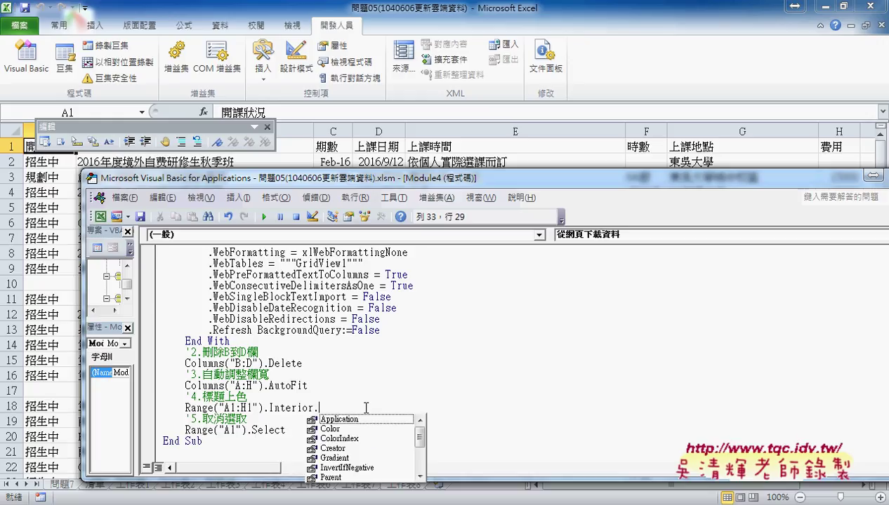
pyautogui.press('Down')
pyautogui.press('Down')
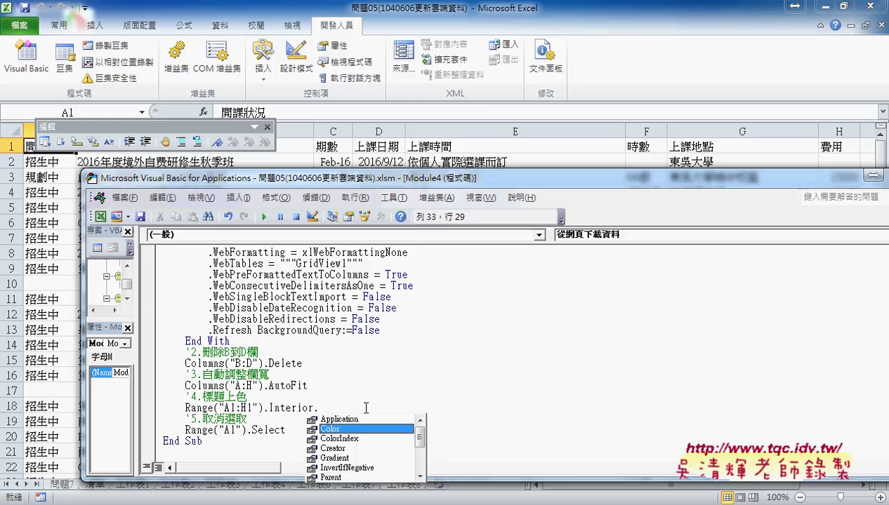
pyautogui.press('space')
pyautogui.write('Color =')
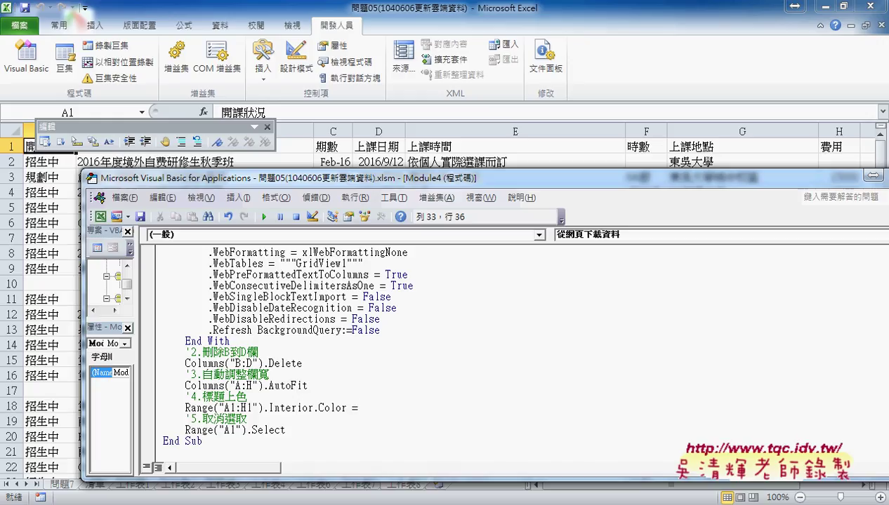
pyautogui.write('r')
pyautogui.write('gb')
pyautogui.write('(')
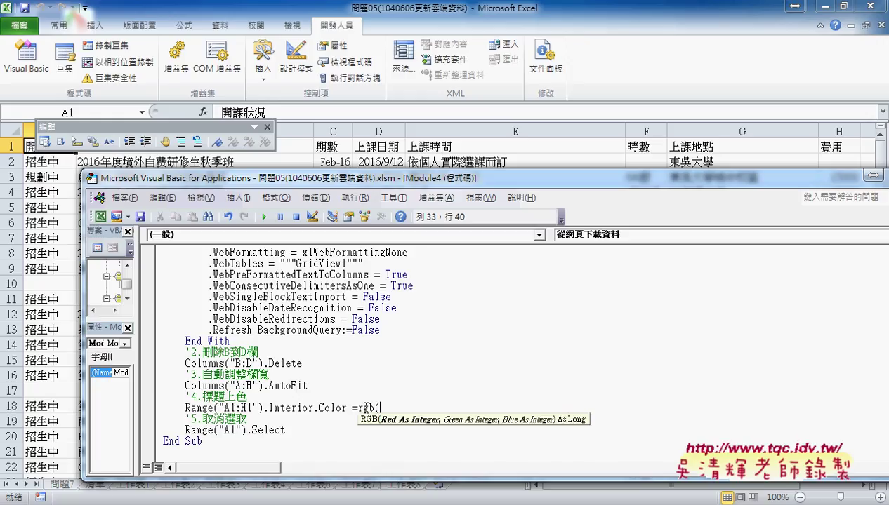
# Pick standard yellow in the fill Colors dialog and read its RGB values 255, 255, 0
pyautogui.click(59, 25)
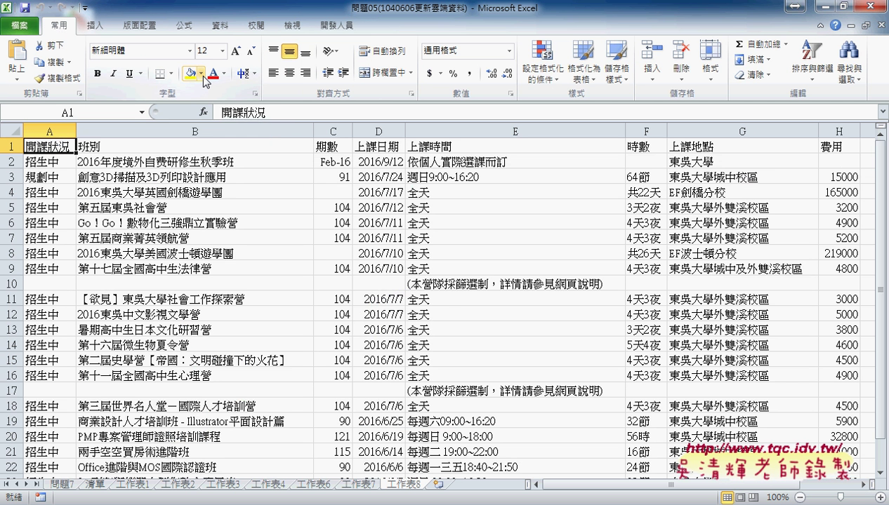
pyautogui.click(202, 74)
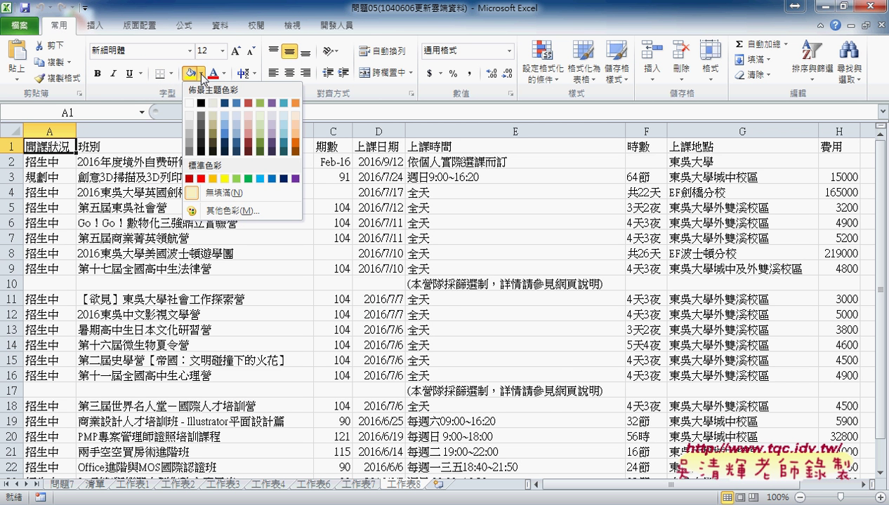
pyautogui.click(230, 211)
pyautogui.click(390, 203)
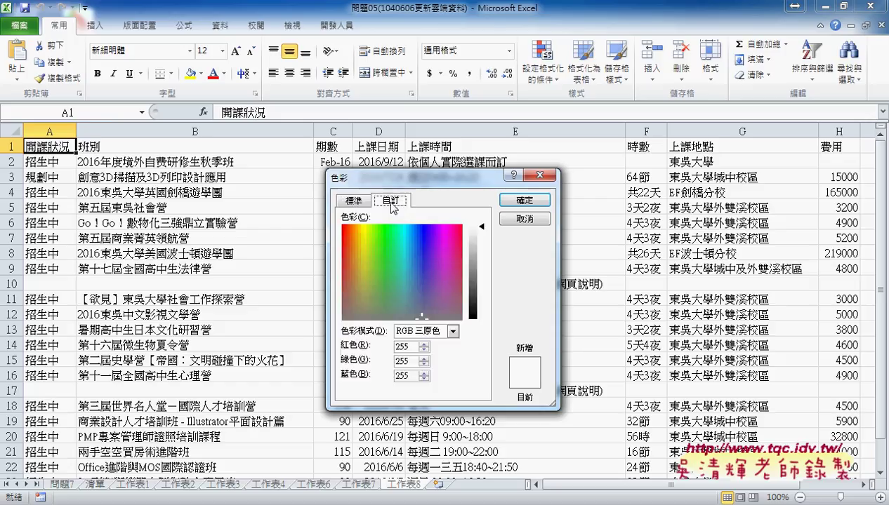
pyautogui.click(354, 202)
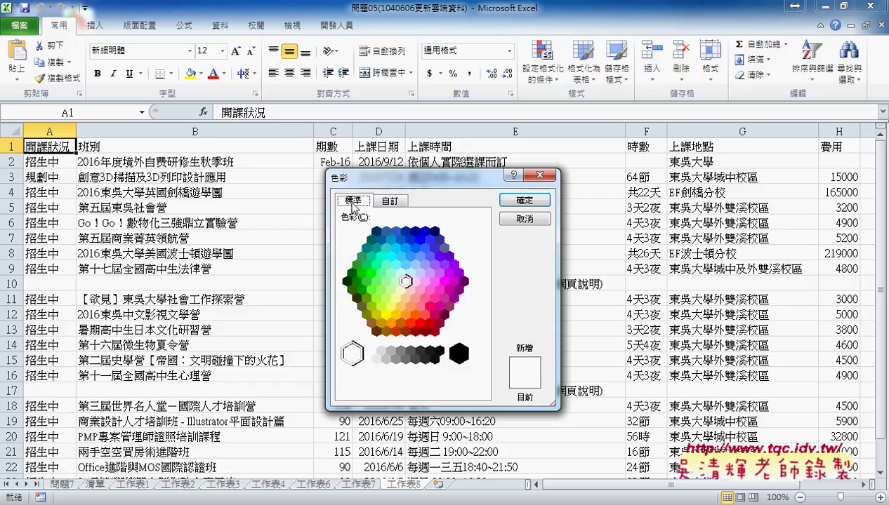
pyautogui.click(386, 314)
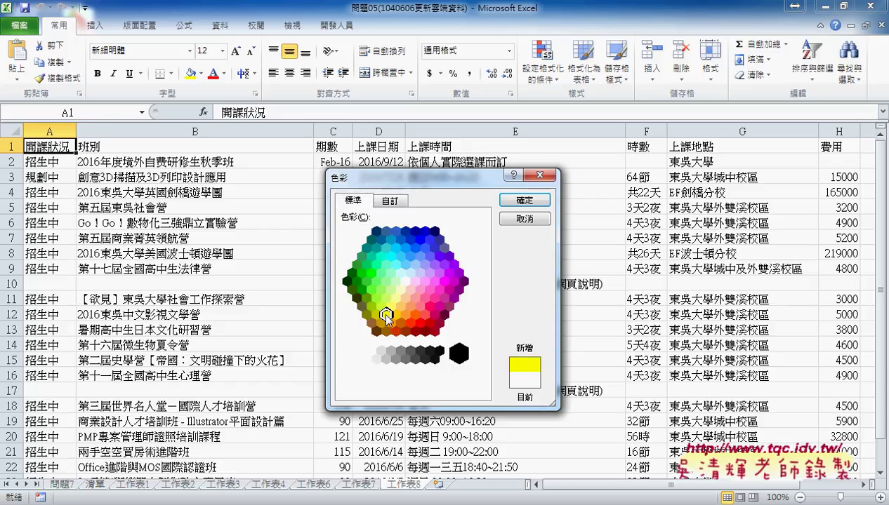
pyautogui.click(391, 202)
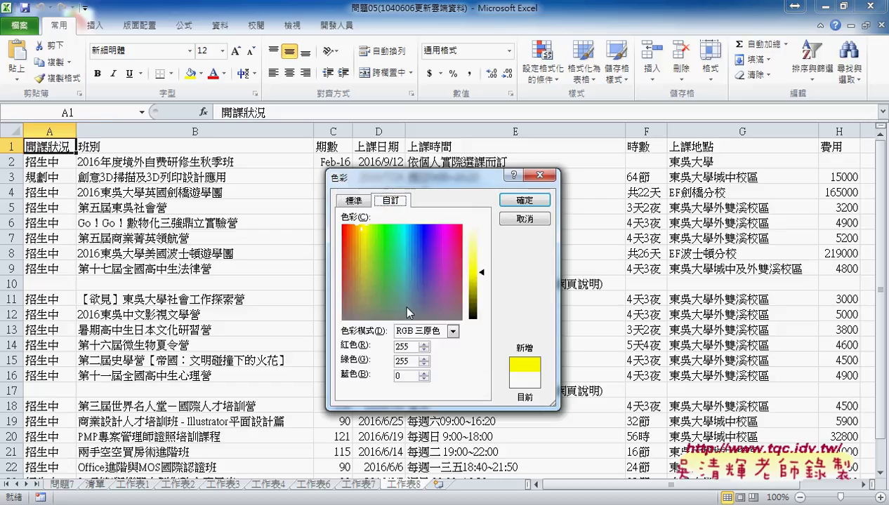
pyautogui.click(407, 361)
pyautogui.click(406, 379)
# Back in the VBA editor, finish the line as Interior.Color =rgb(255,255,0) and select it
pyautogui.click(510, 221)
pyautogui.click(336, 25)
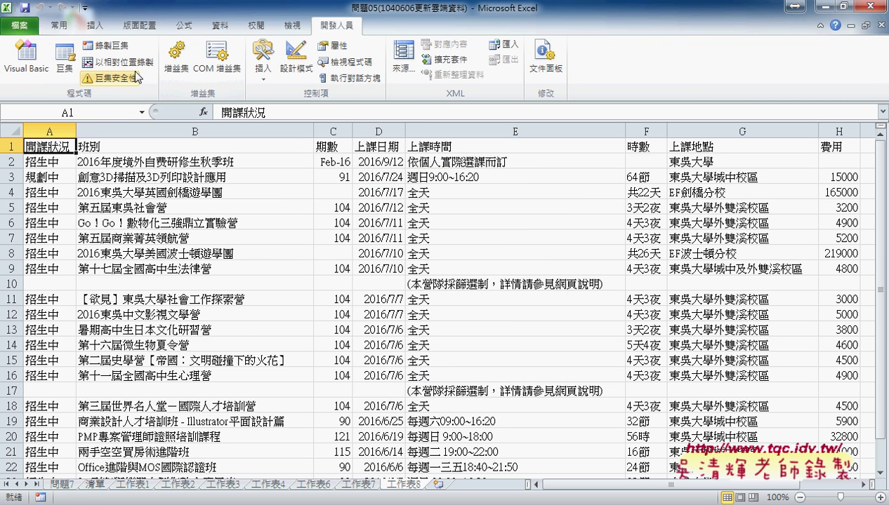
pyautogui.click(39, 74)
pyautogui.write('255')
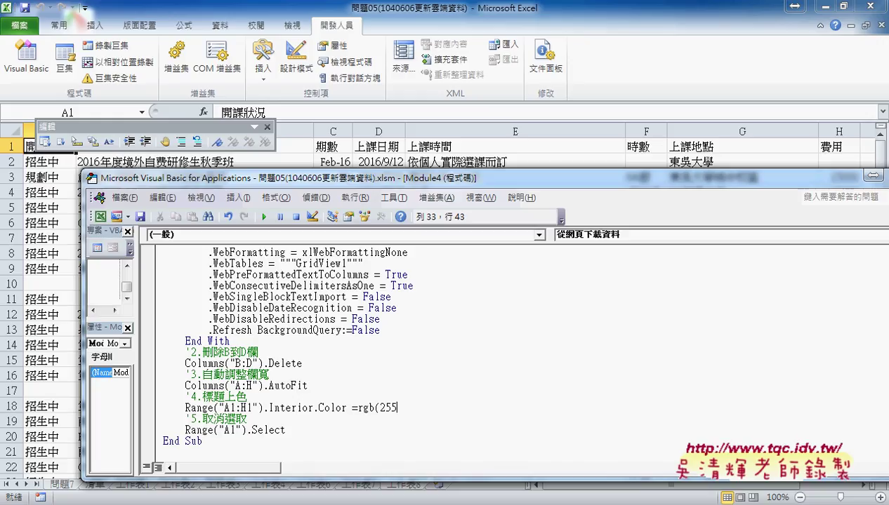
pyautogui.write(',255')
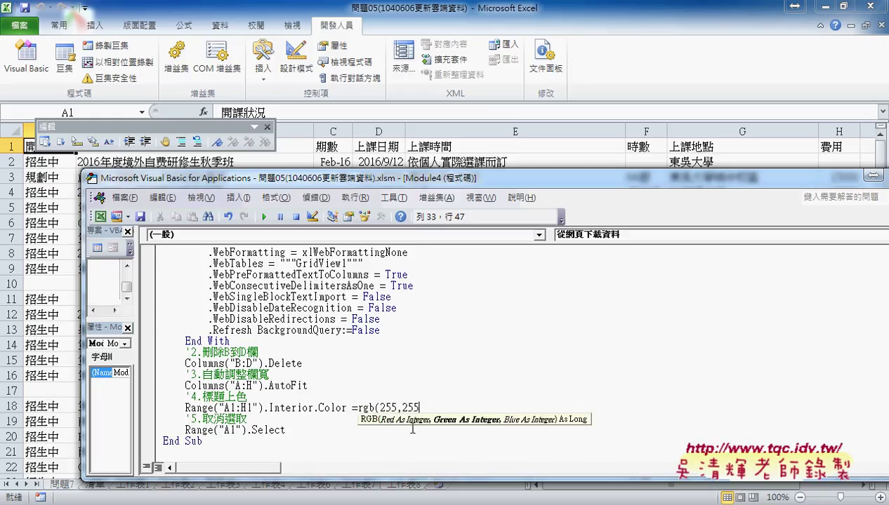
pyautogui.write(',')
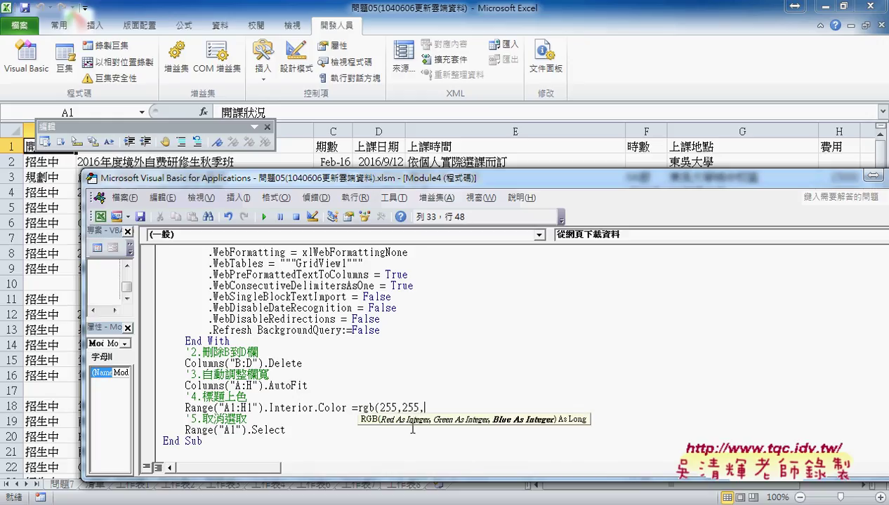
pyautogui.write('0)')
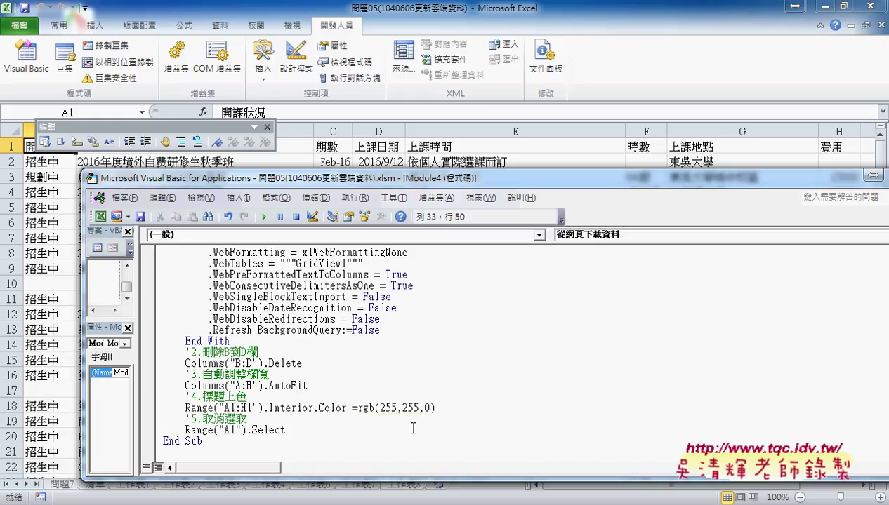
pyautogui.moveTo(436, 408); pyautogui.dragTo(153, 409)
pyautogui.hotkey('ctrl', 'c')
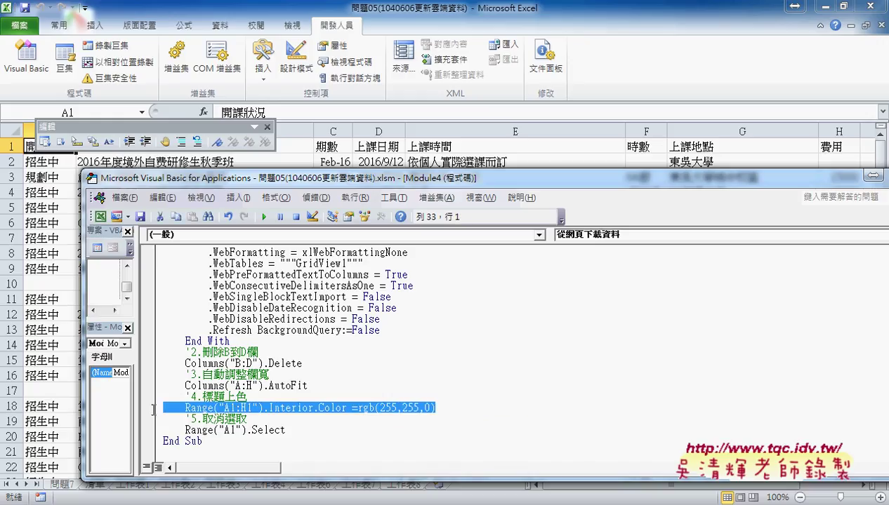
# Paste a copy of the yellow fill line onto a new, aligned line below
pyautogui.press('End')
pyautogui.press('Return')
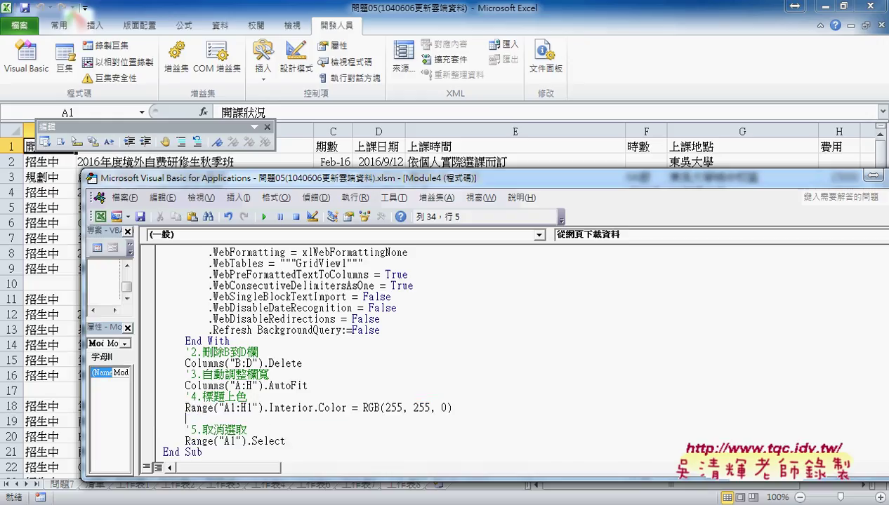
pyautogui.hotkey('ctrl', 'v')
pyautogui.press('Home')
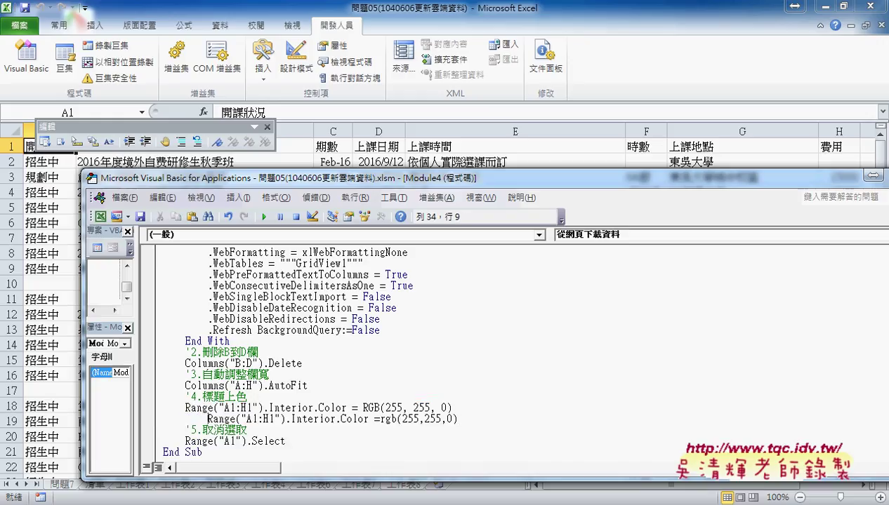
pyautogui.hotkey('shift', 'Tab')
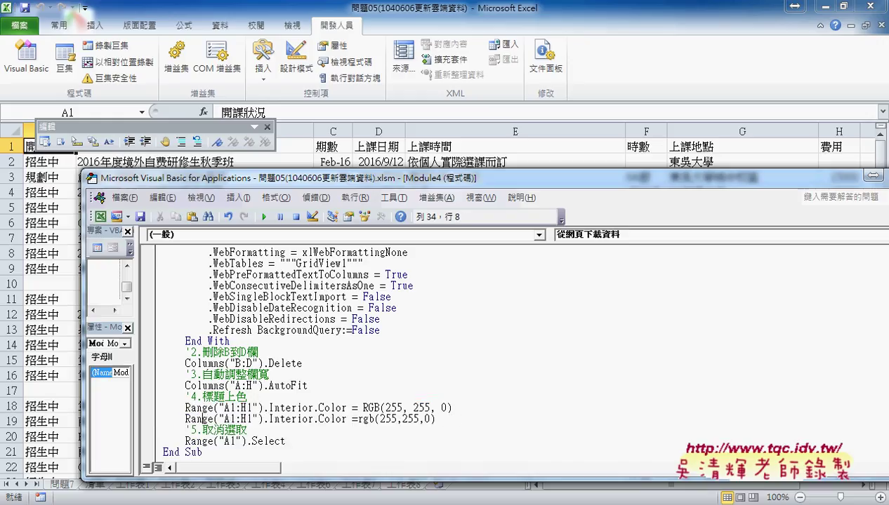
# Change the copy's .Interior to .Font and its colour to rgb(255,0,0)
pyautogui.click(266, 418)
pyautogui.hotkey('shift', 'Right')
pyautogui.press('Left')
pyautogui.press('Left')
pyautogui.hotkey('shift', 'Right')
pyautogui.hotkey('shift', 'Right')
pyautogui.hotkey('shift', 'Right')
pyautogui.hotkey('shift', 'Right')
pyautogui.hotkey('shift', 'Right')
pyautogui.hotkey('shift', 'Right')
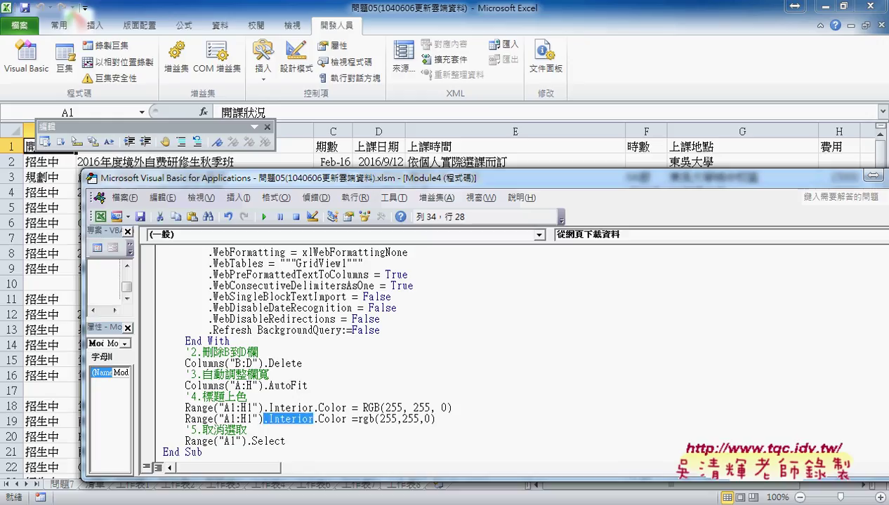
pyautogui.write('.f')
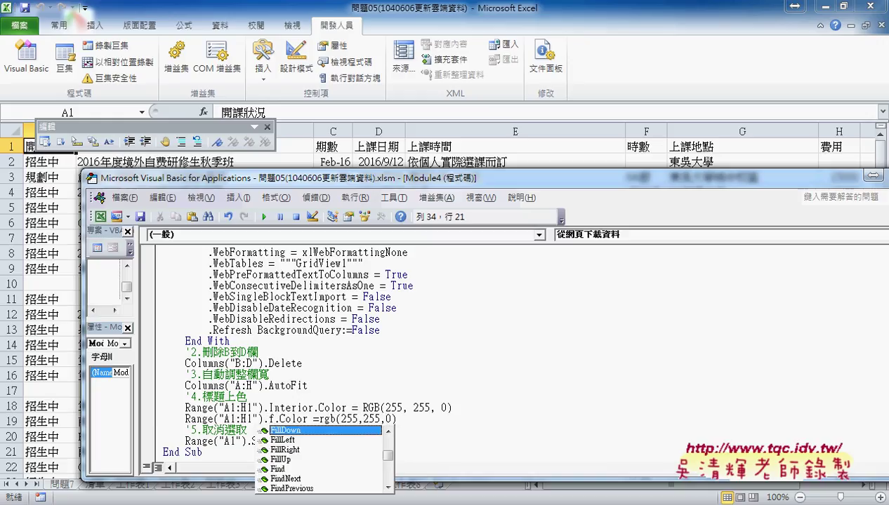
pyautogui.write('o')
pyautogui.press('Tab')
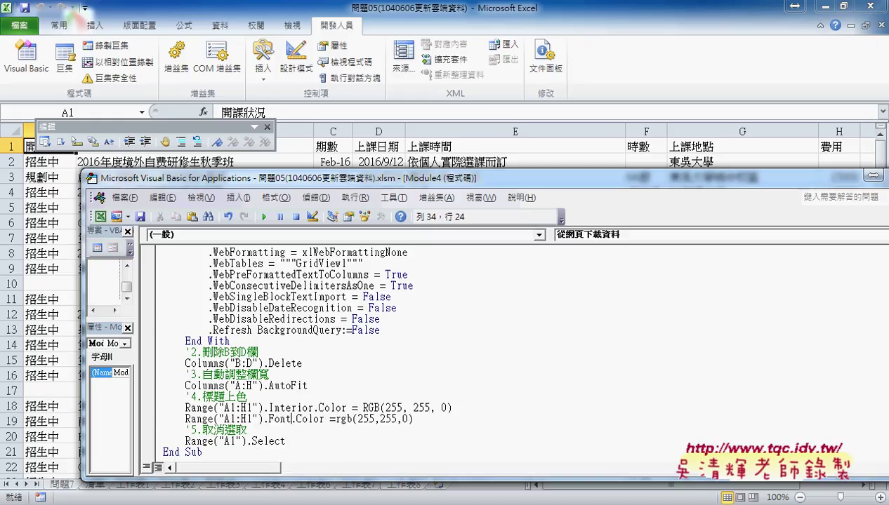
pyautogui.write('0')
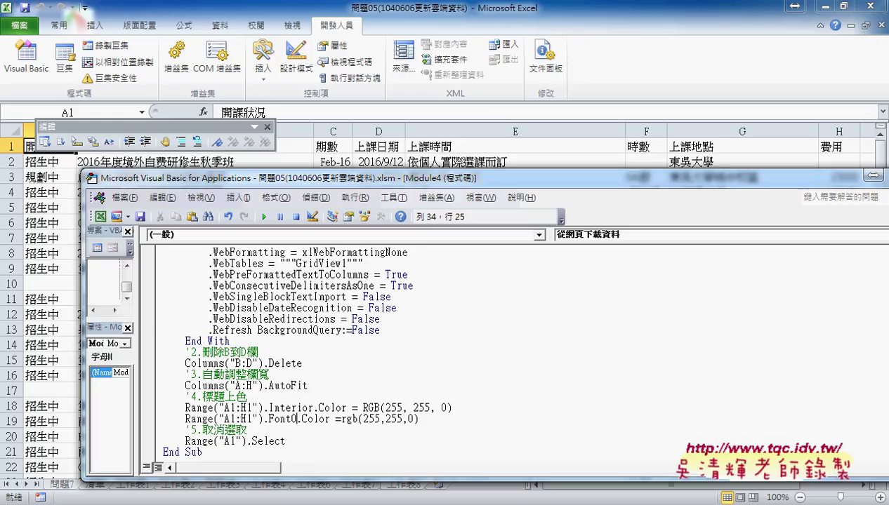
pyautogui.write('0')
pyautogui.press('BackSpace')
pyautogui.press('BackSpace')
pyautogui.press('Right')
pyautogui.press('Right')
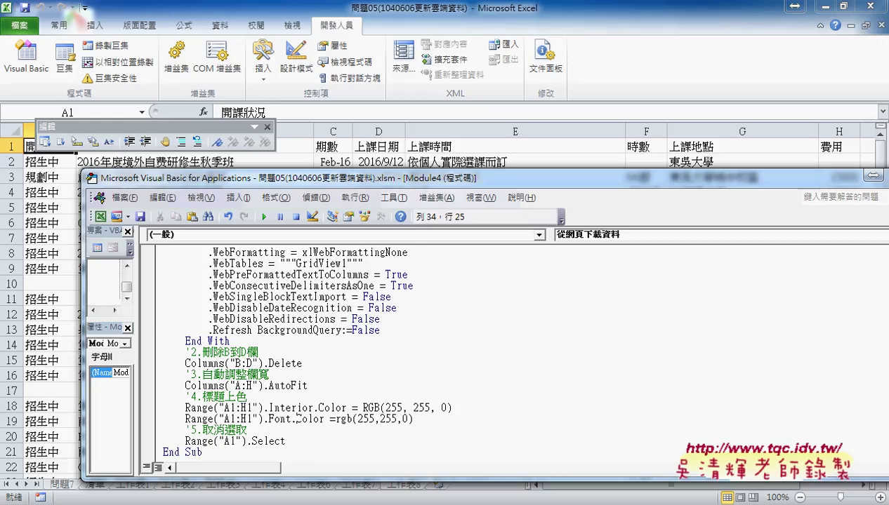
pyautogui.press('Right')
pyautogui.press('Right')
pyautogui.press('Right')
pyautogui.press('Right')
pyautogui.press('Right')
pyautogui.press('Right')
pyautogui.press('Right')
pyautogui.press('Right')
pyautogui.press('Delete')
pyautogui.press('Delete')
pyautogui.press('Delete')
pyautogui.write('0')
# Add a blank worksheet and run the macro on it
pyautogui.moveTo(384, 184); pyautogui.dragTo(580, 110)
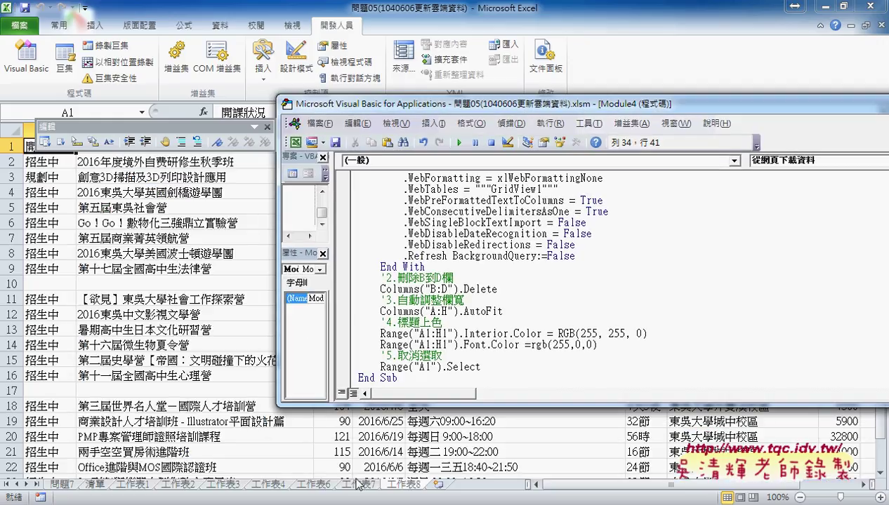
pyautogui.click(438, 486)
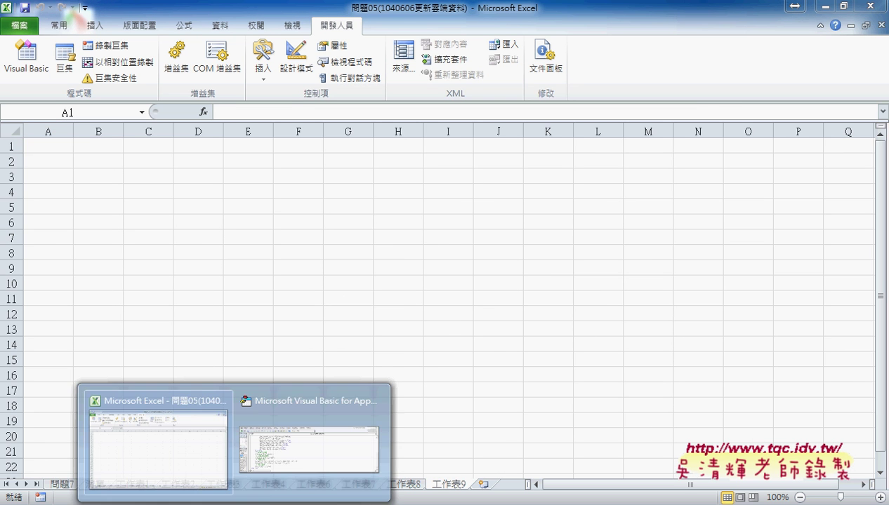
pyautogui.click(301, 456)
pyautogui.click(457, 143)
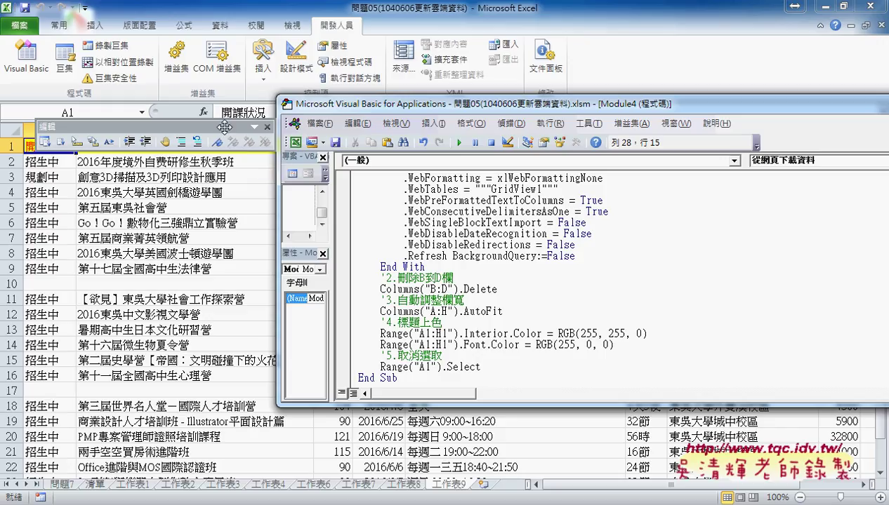
# Move the editor aside to reveal the imported table and review the RowNumbers and FillAdjacentFormulas settings
pyautogui.moveTo(235, 120); pyautogui.dragTo(236, 222)
pyautogui.moveTo(476, 107); pyautogui.dragTo(269, 246)
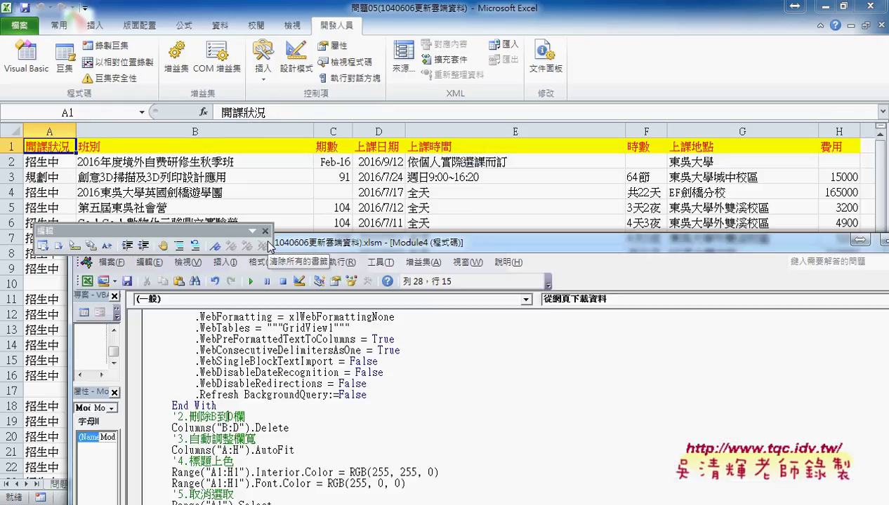
pyautogui.scroll(3, 295, 358)
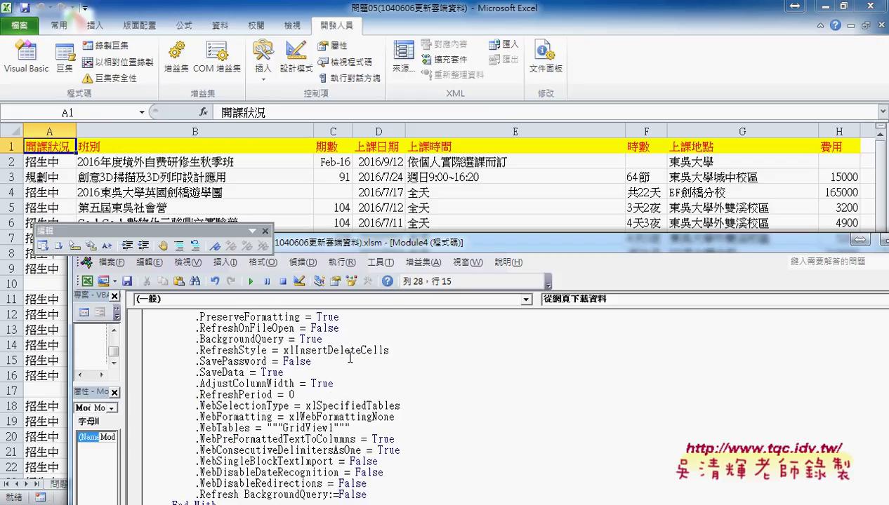
pyautogui.scroll(2, 296, 358)
pyautogui.moveTo(295, 350)
pyautogui.mouseDown()
pyautogui.moveTo(272, 351)
pyautogui.moveTo(278, 361)
pyautogui.mouseUp()
pyautogui.moveTo(356, 373); pyautogui.dragTo(323, 372)
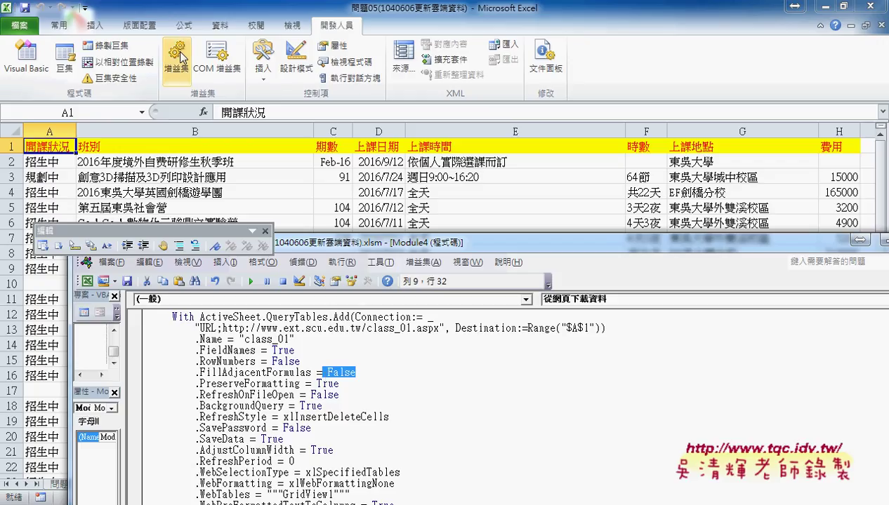
pyautogui.click(219, 25)
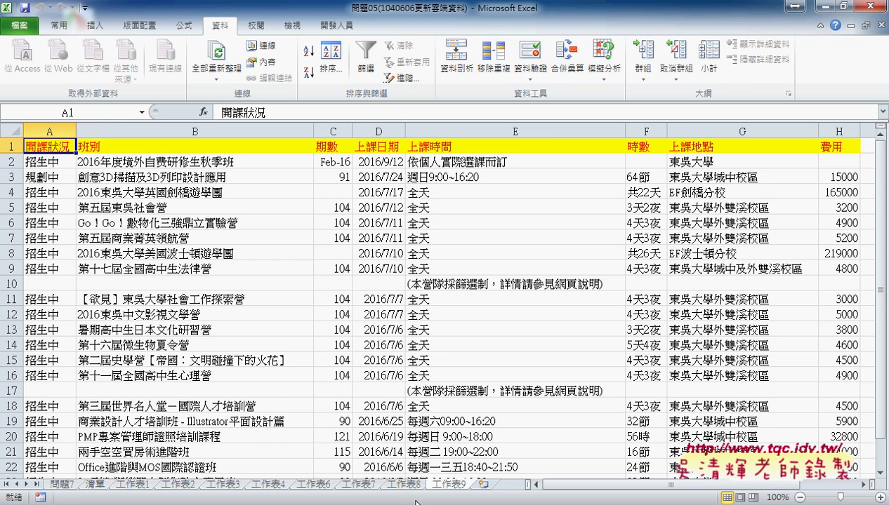
# Add a blank worksheet, then in New Web Query load class_01.aspx and mark its course table
pyautogui.click(483, 484)
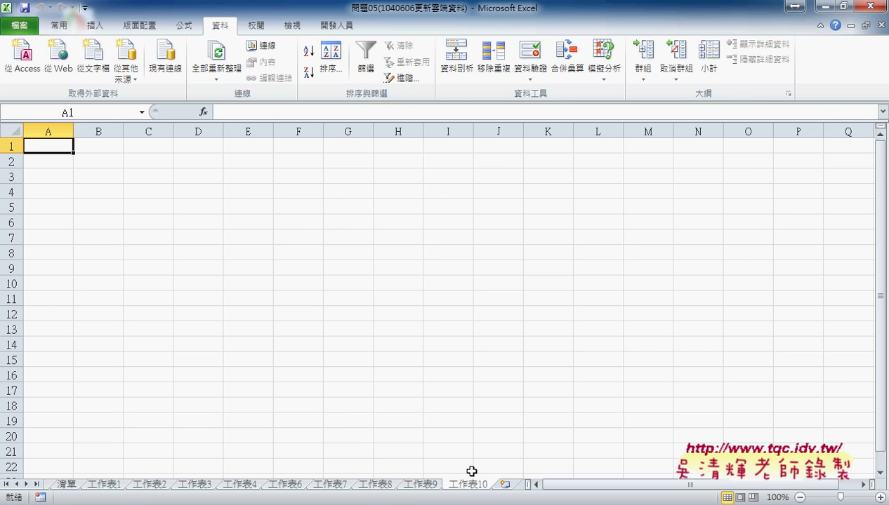
pyautogui.click(58, 66)
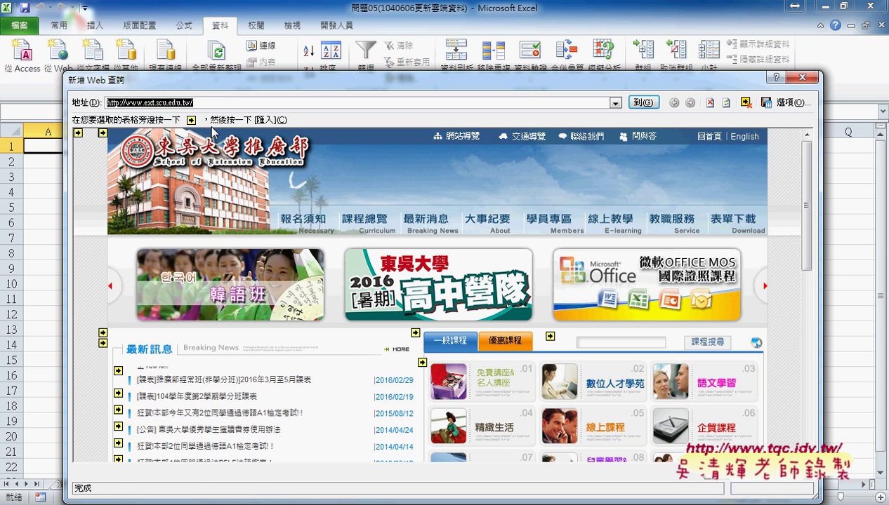
pyautogui.click(801, 77)
pyautogui.click(58, 56)
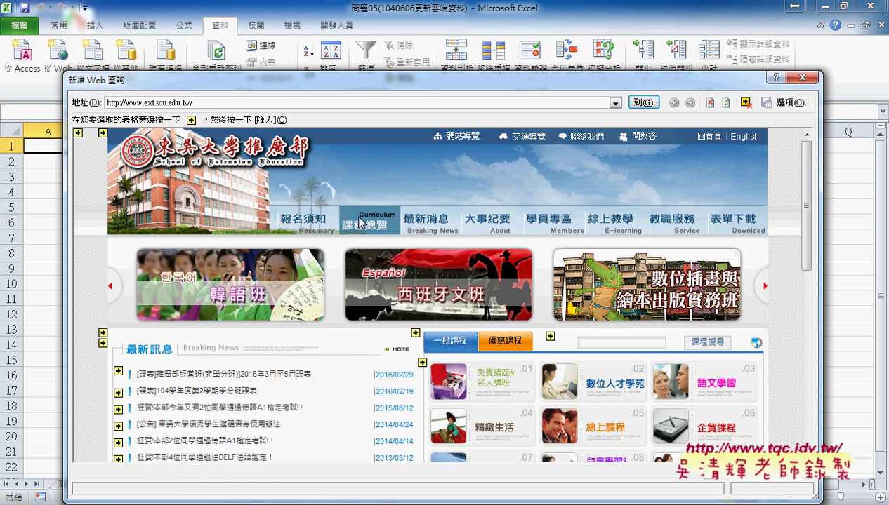
pyautogui.click(359, 223)
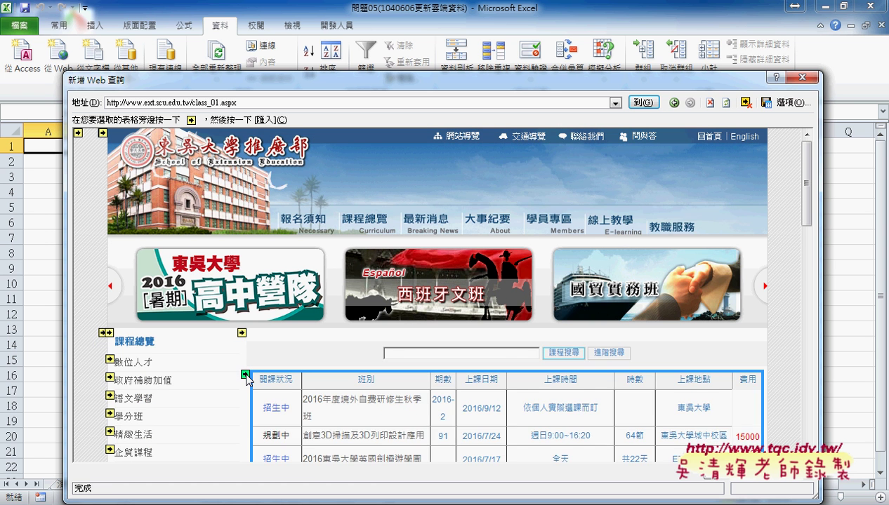
pyautogui.click(246, 376)
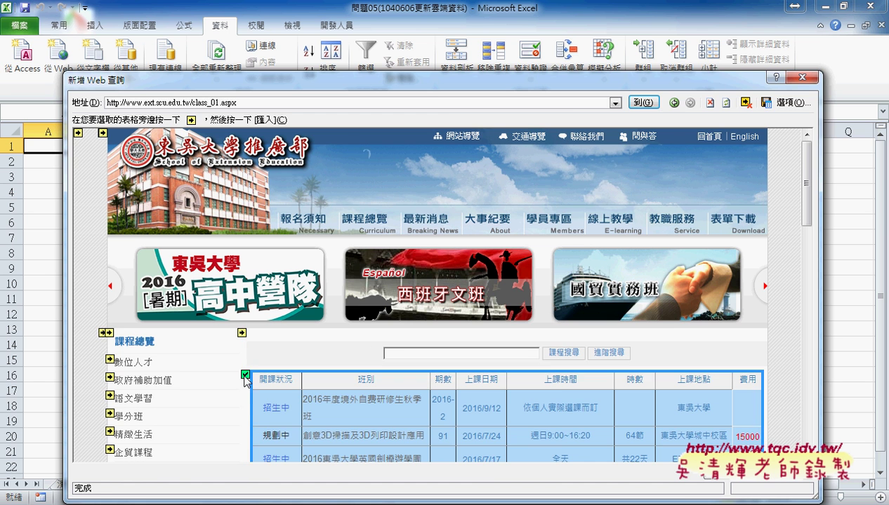
pyautogui.click(274, 120)
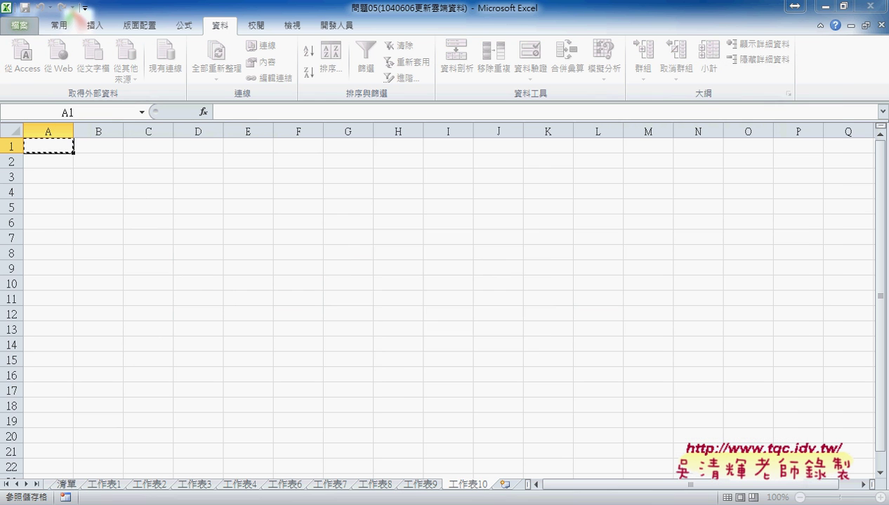
pyautogui.click(386, 323)
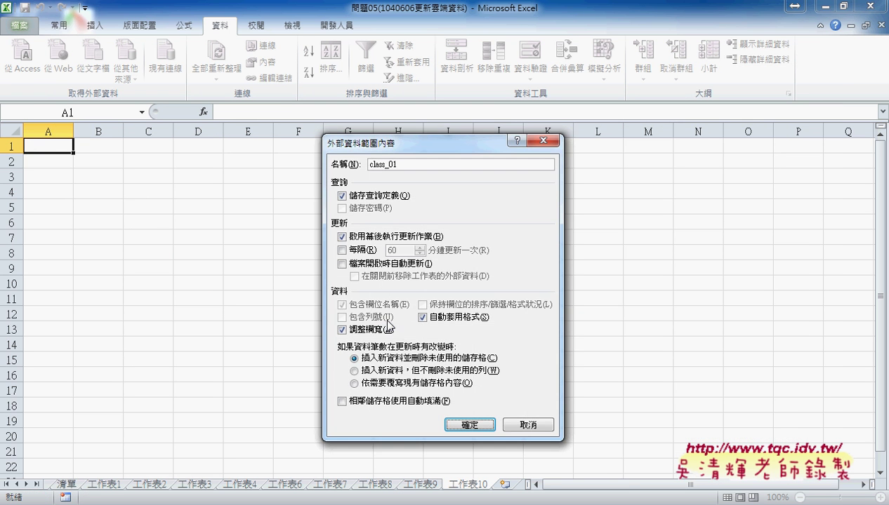
pyautogui.moveTo(386, 144); pyautogui.dragTo(431, 74)
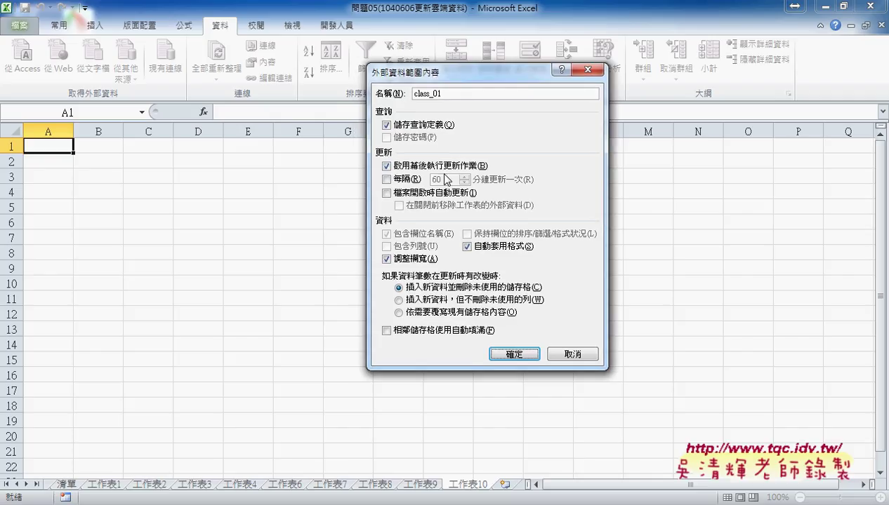
pyautogui.click(386, 124)
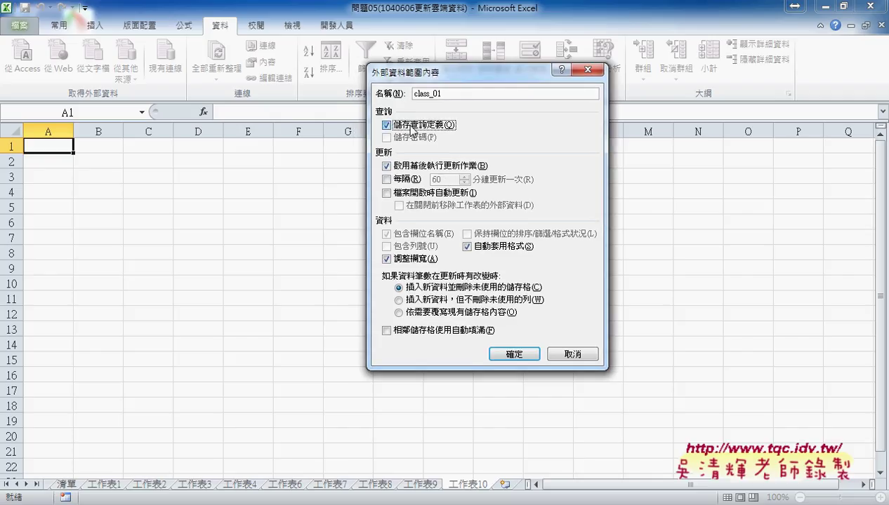
pyautogui.click(400, 125)
pyautogui.moveTo(443, 93); pyautogui.dragTo(409, 94)
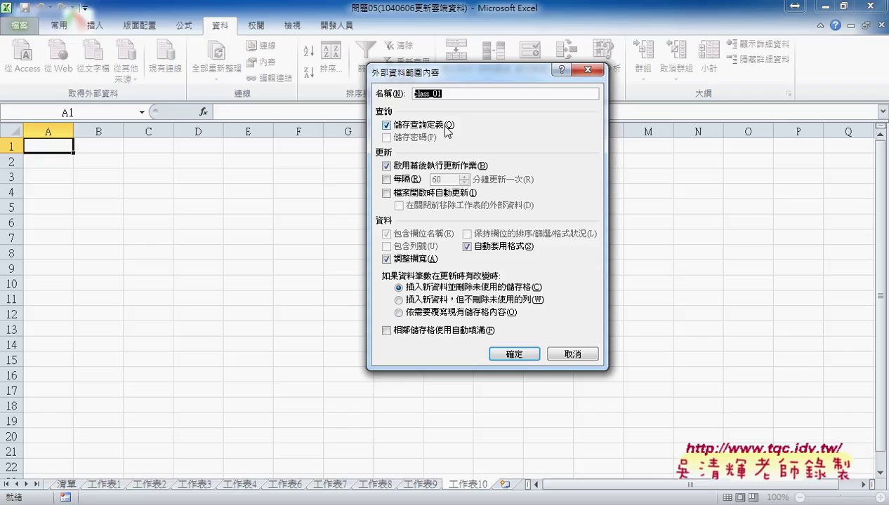
pyautogui.click(586, 361)
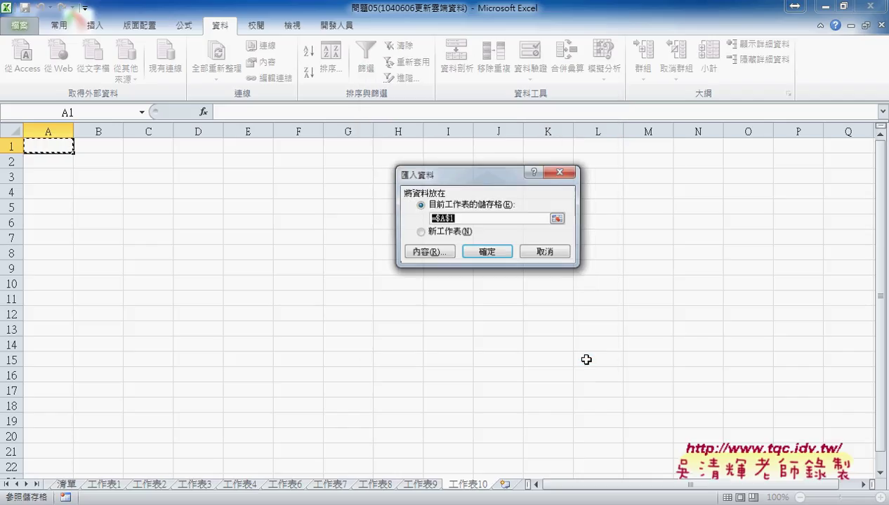
pyautogui.click(547, 253)
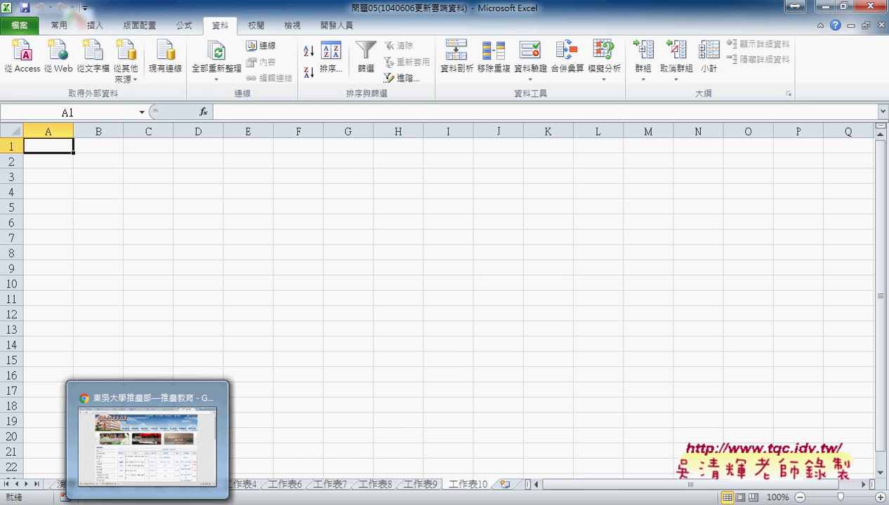
pyautogui.click(163, 466)
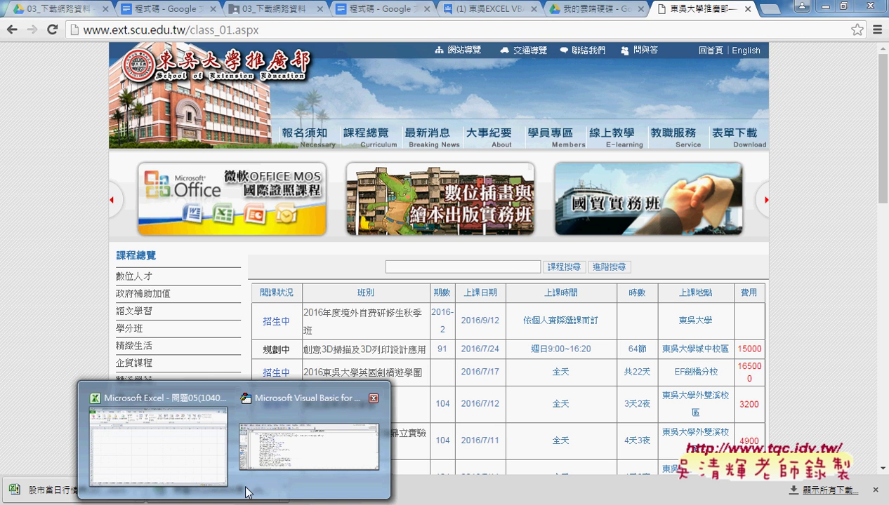
pyautogui.click(188, 445)
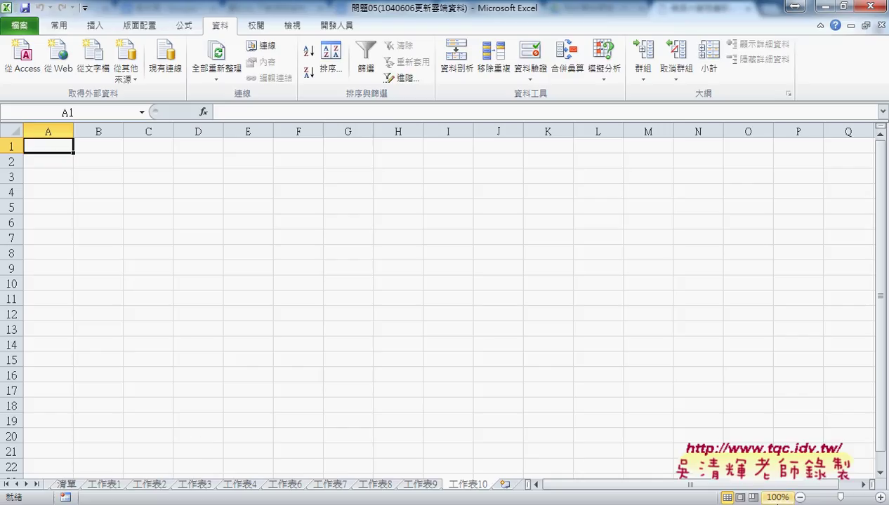
# On the 問題07 sheet, jump to the table's last row 477 and back to the top
pyautogui.click(17, 485)
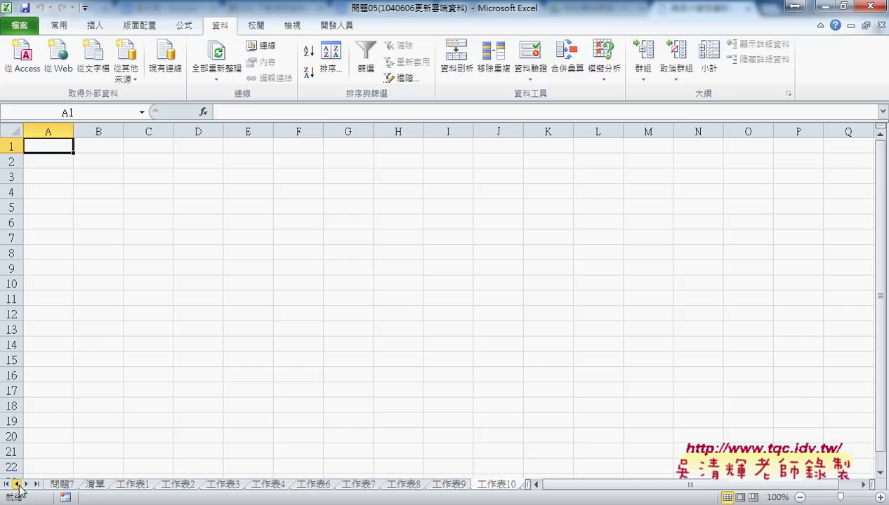
pyautogui.click(64, 484)
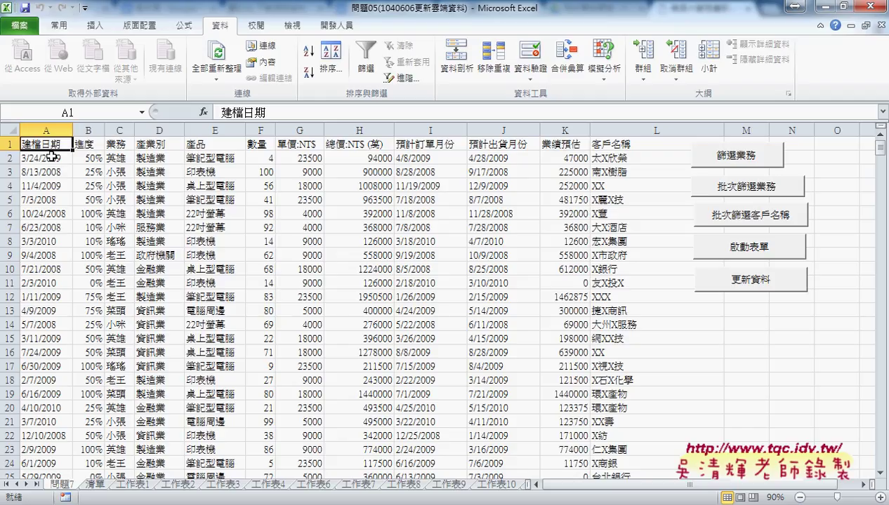
pyautogui.hotkey('ctrl', 'Down')
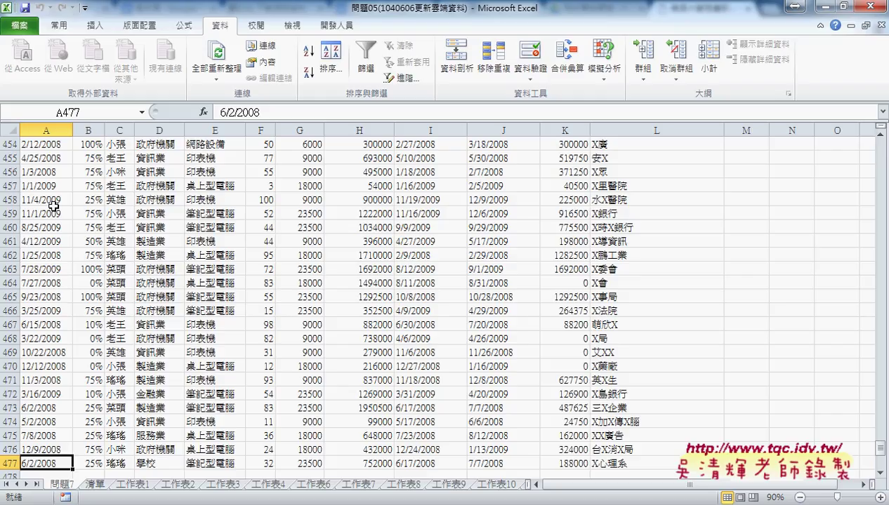
pyautogui.hotkey('ctrl', 'Up')
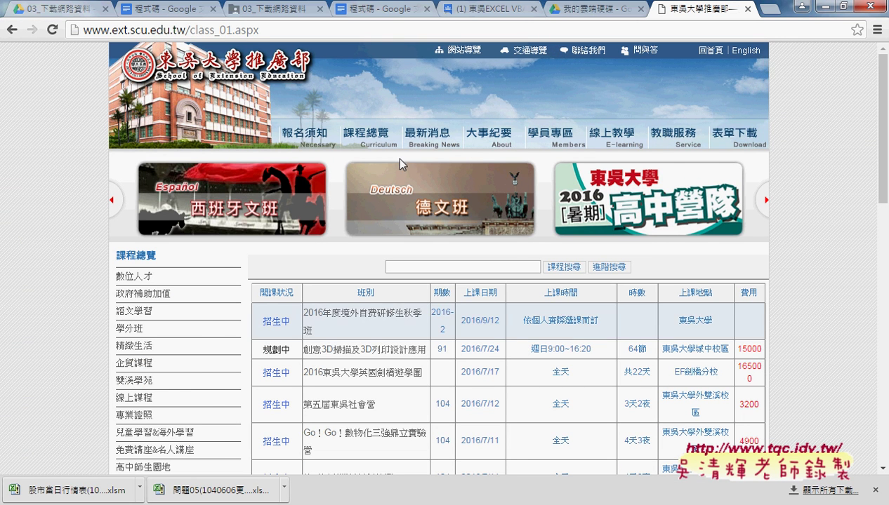
# Open the _temp folder under My Drive in Google Drive, then return to Excel
pyautogui.click(589, 7)
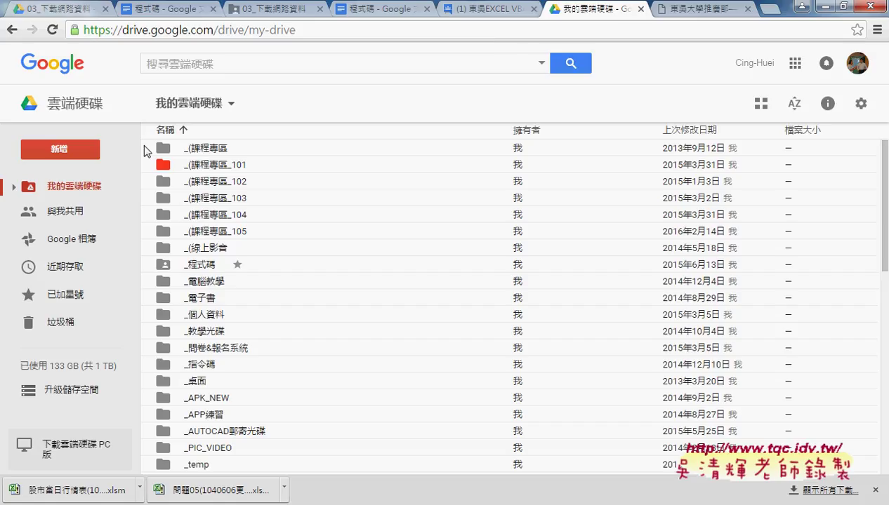
pyautogui.click(14, 186)
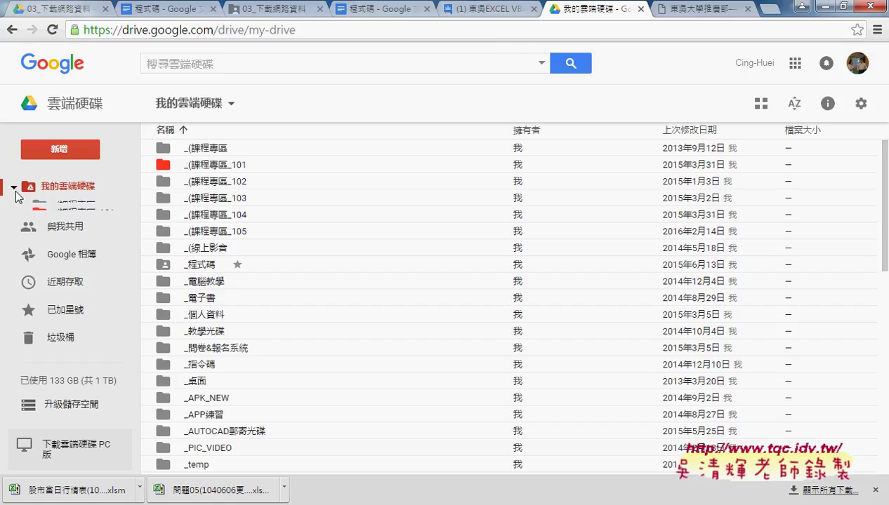
pyautogui.doubleClick(212, 460)
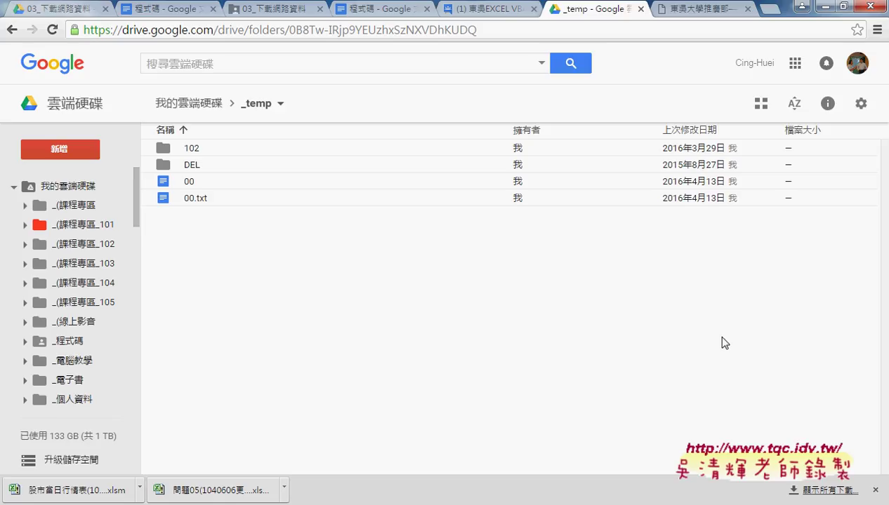
pyautogui.hotkey('alt', 'Tab')
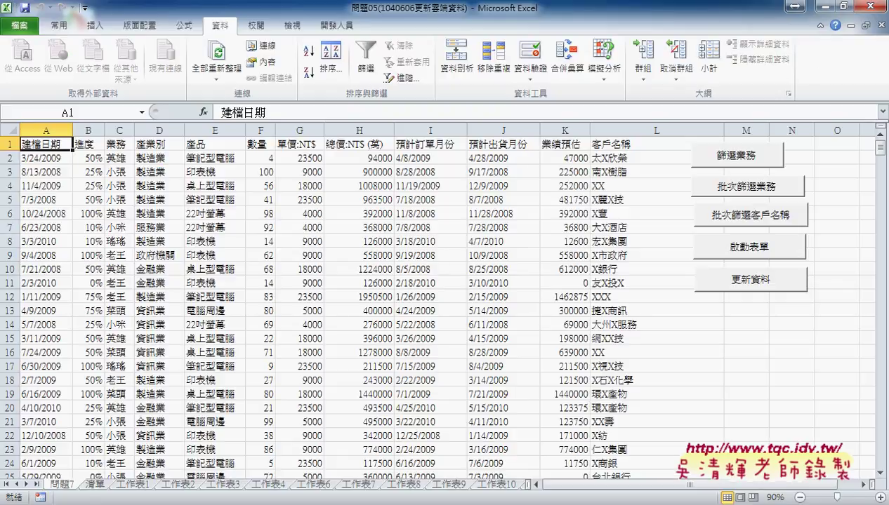
# Maximize the VBA editor, with the Edit toolbar moved off the code, to show Module4's whole 從網頁下載資料 macro
pyautogui.click(281, 453)
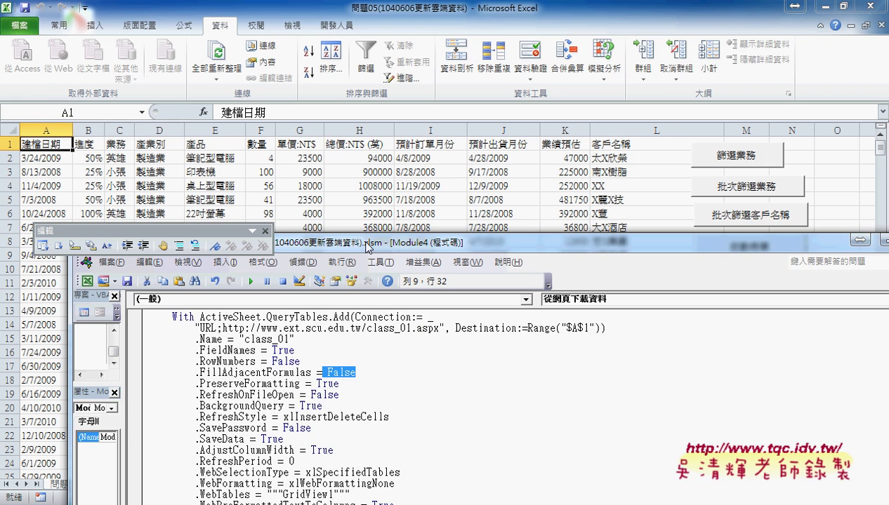
pyautogui.moveTo(366, 247); pyautogui.dragTo(358, 58)
pyautogui.moveTo(354, 349); pyautogui.dragTo(360, 480)
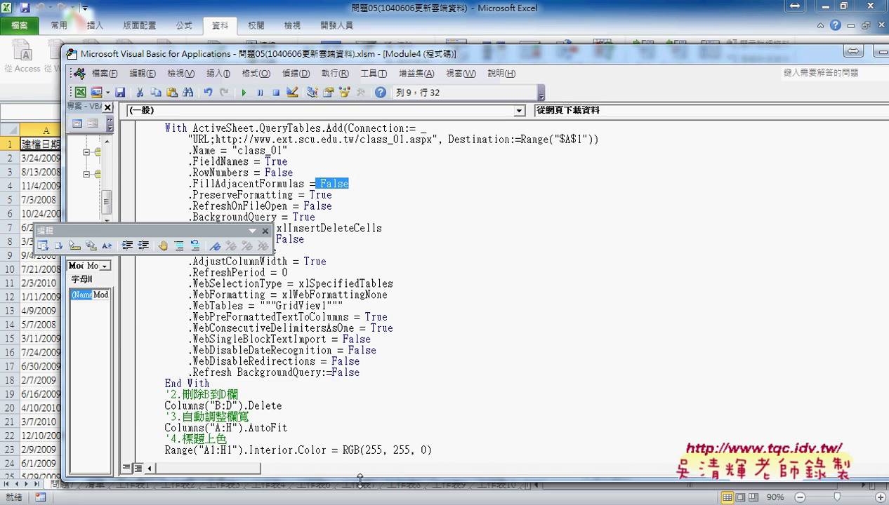
pyautogui.scroll(-1, 302, 421)
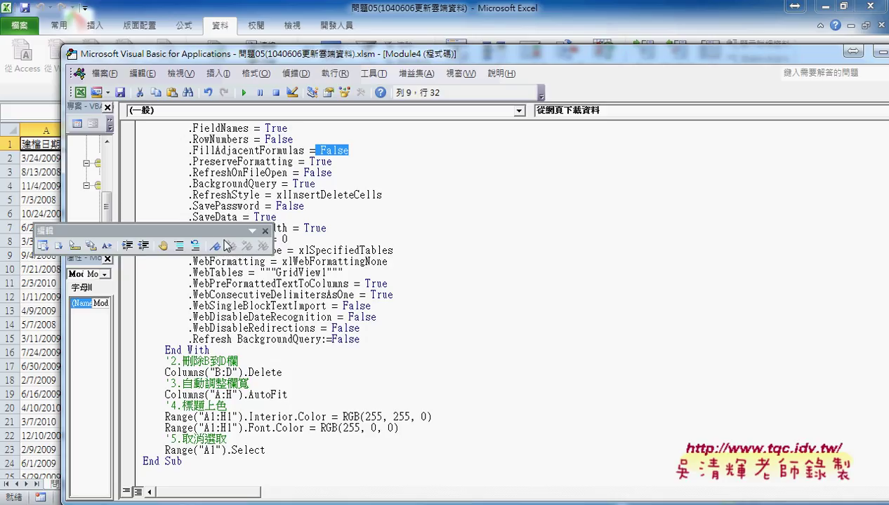
pyautogui.moveTo(218, 225)
pyautogui.mouseDown()
pyautogui.moveTo(363, 143)
pyautogui.moveTo(362, 106)
pyautogui.mouseUp()
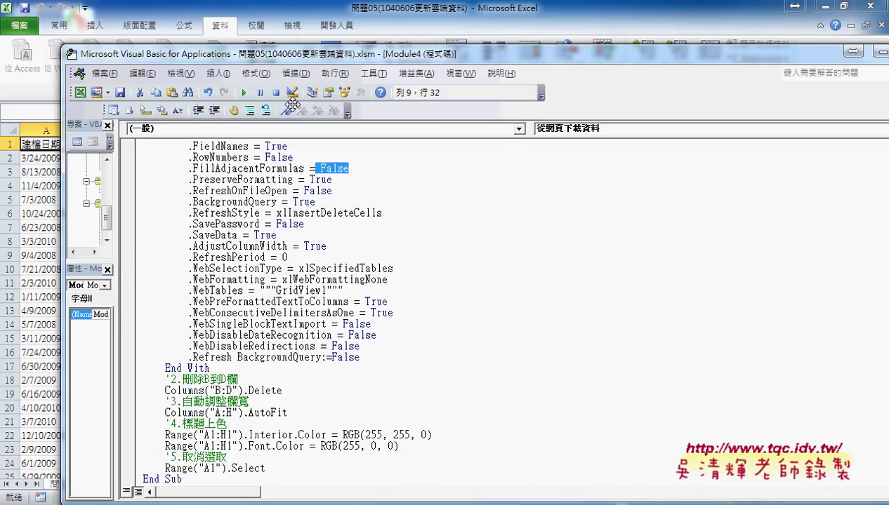
pyautogui.doubleClick(304, 59)
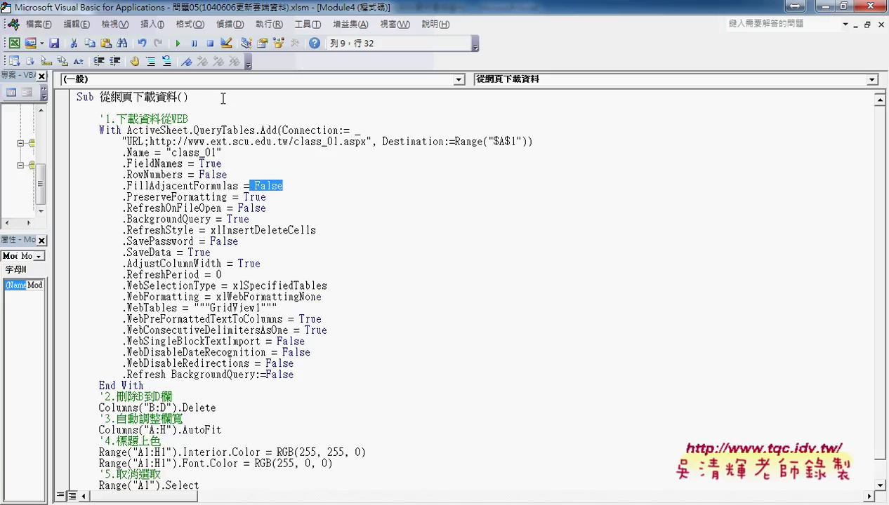